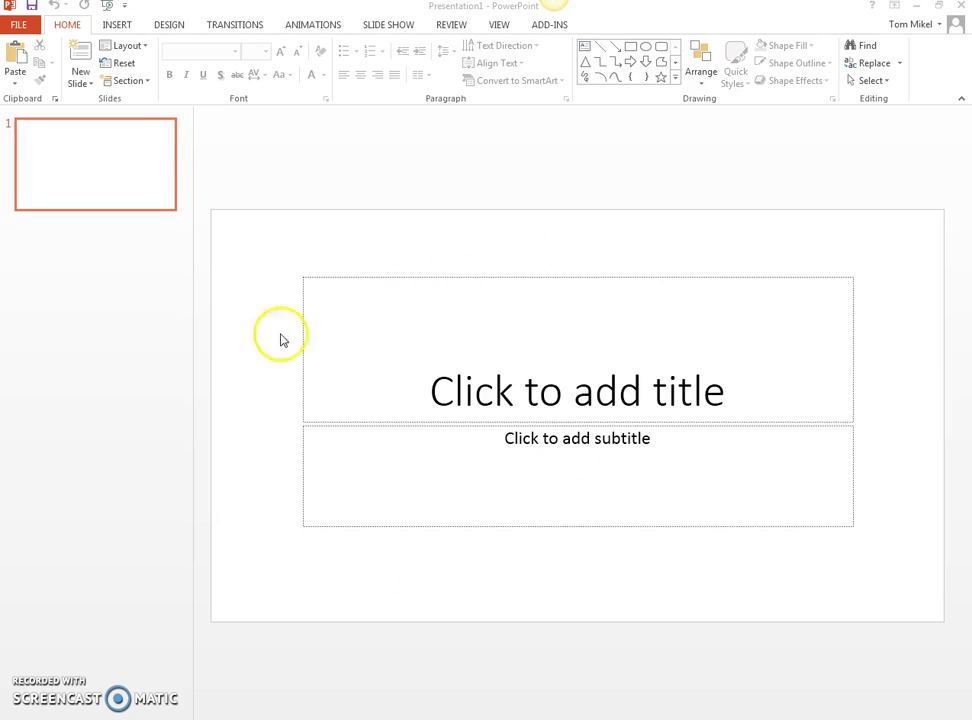
Switch the first slide to the Blank layout to remove its title and subtitle placeholders.
{"action": "left_click", "coordinate": [140, 48]}
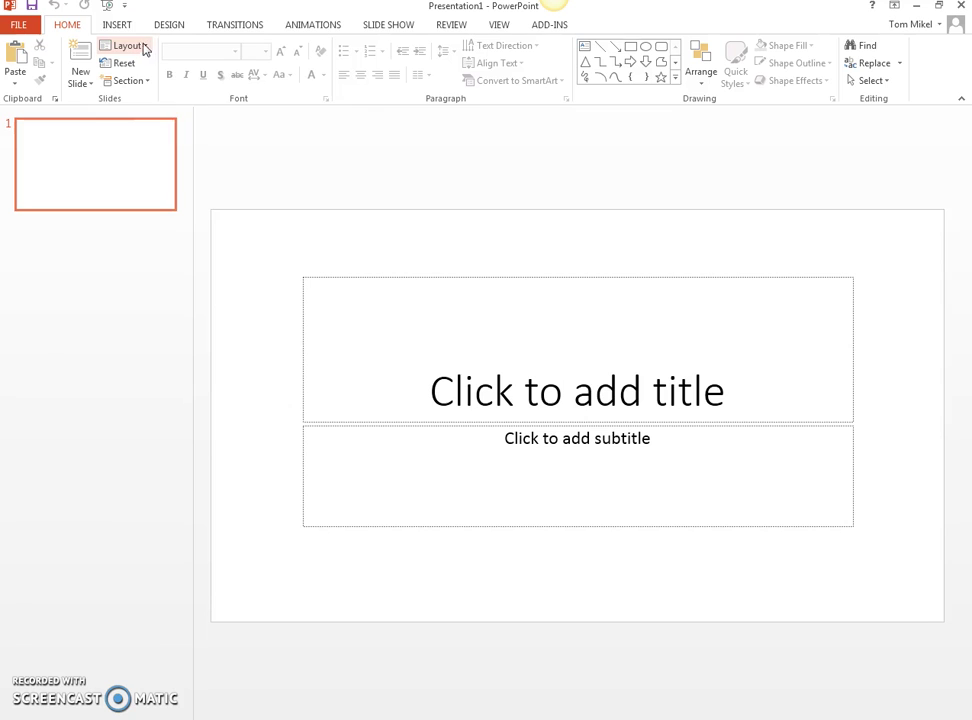
{"action": "left_click", "coordinate": [143, 48]}
{"action": "left_click", "coordinate": [131, 241]}
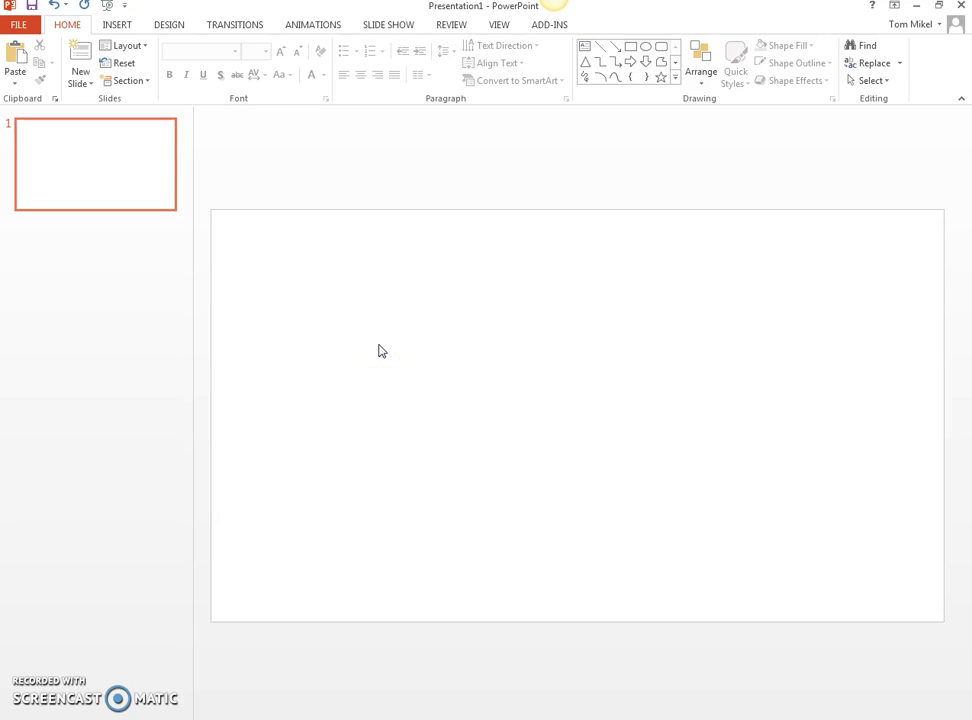
Browse the Insert Picture dialog to the Seagate drive's photos 1 folder.
{"action": "left_click", "coordinate": [116, 26]}
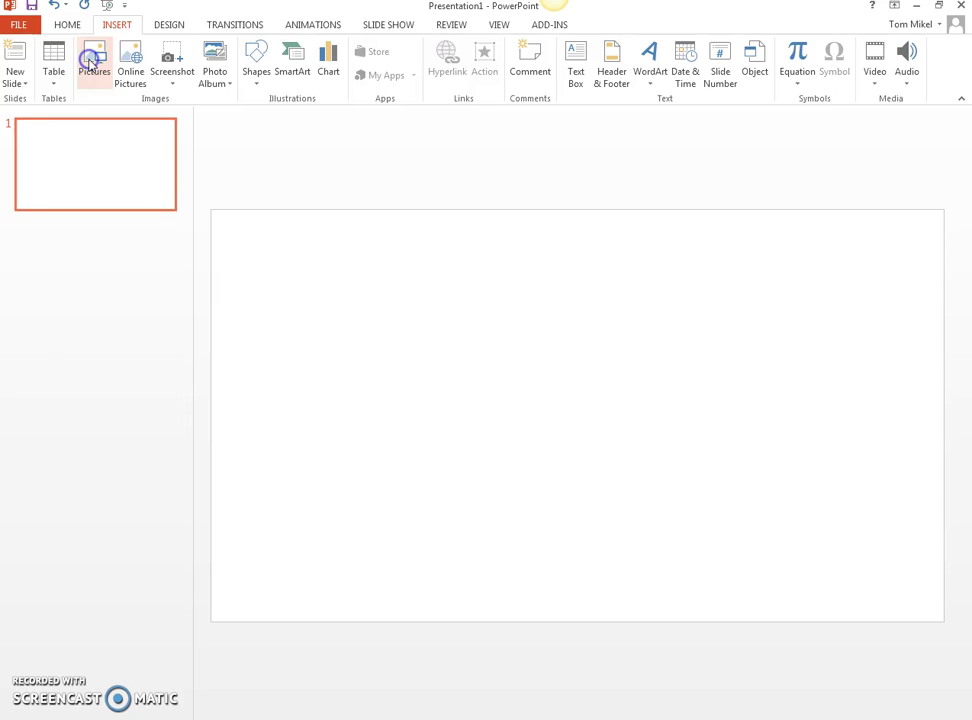
{"action": "left_click", "coordinate": [90, 62]}
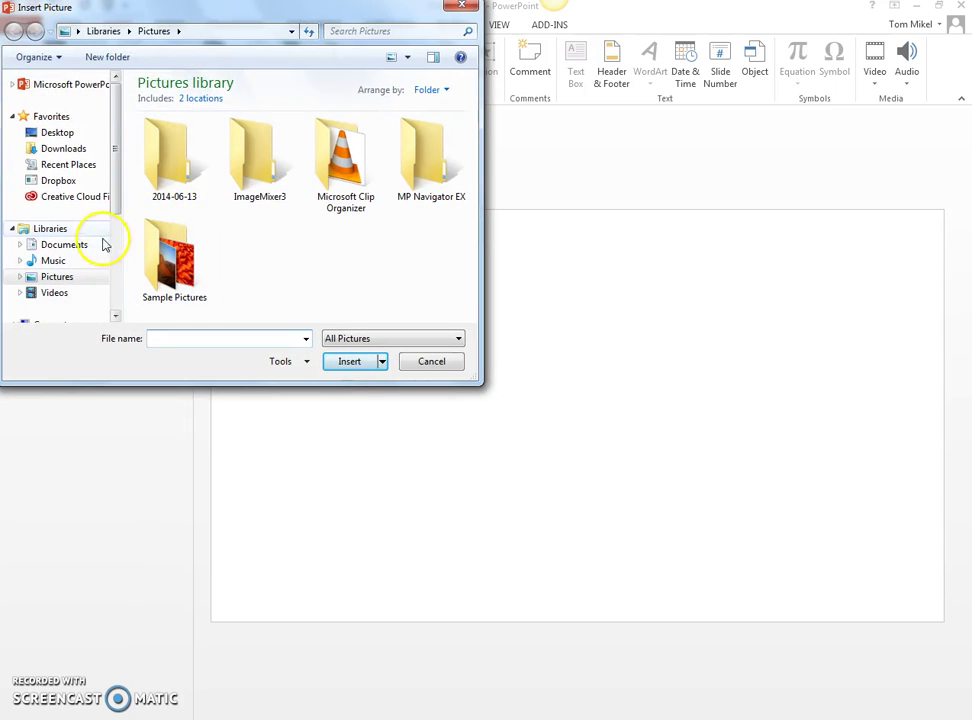
{"action": "scroll", "coordinate": [113, 197], "scroll_direction": "down", "scroll_amount": 2}
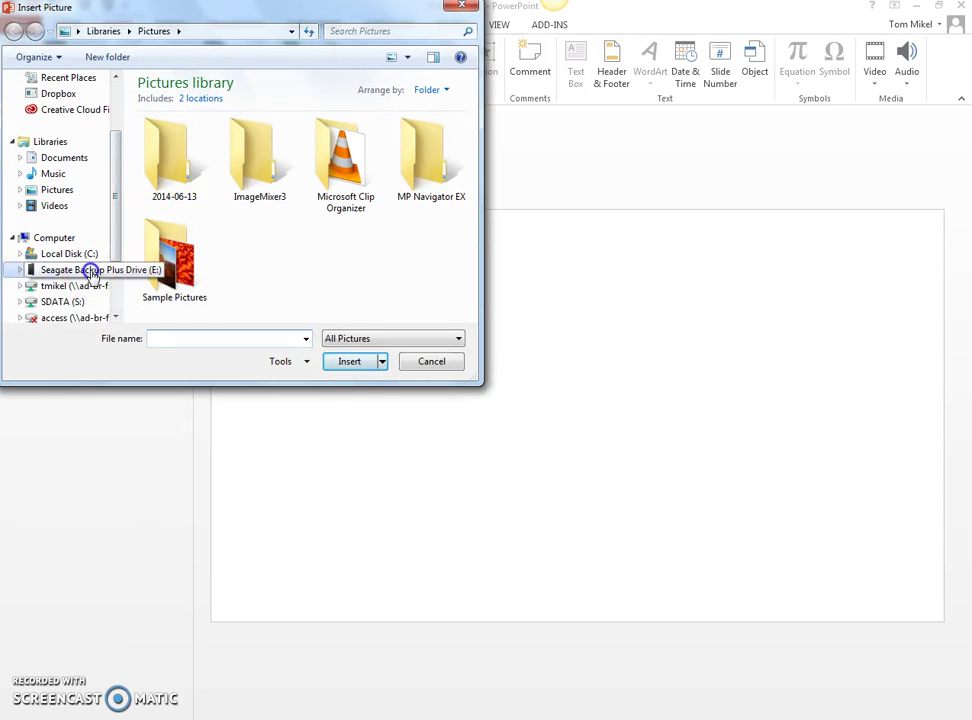
{"action": "left_click", "coordinate": [90, 271]}
{"action": "scroll", "coordinate": [254, 243], "scroll_direction": "down", "scroll_amount": 2}
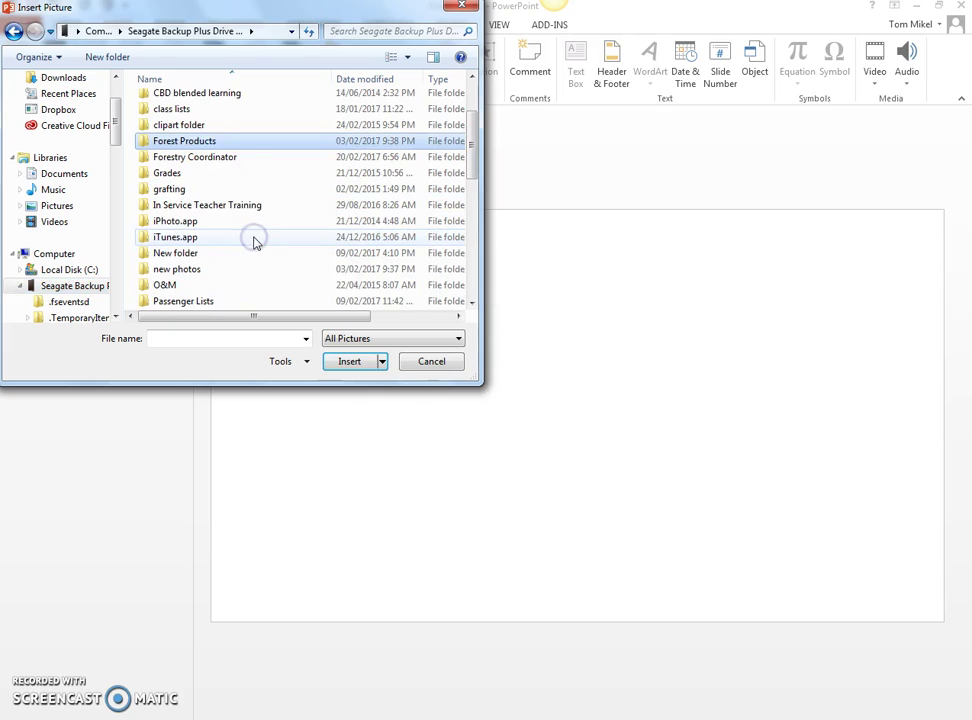
{"action": "scroll", "coordinate": [254, 242], "scroll_direction": "down", "scroll_amount": 1}
{"action": "double_click", "coordinate": [186, 285]}
Insert Picture1, the black-and-white lumber yard photo, onto the slide.
{"action": "scroll", "coordinate": [234, 217], "scroll_direction": "down", "scroll_amount": 15}
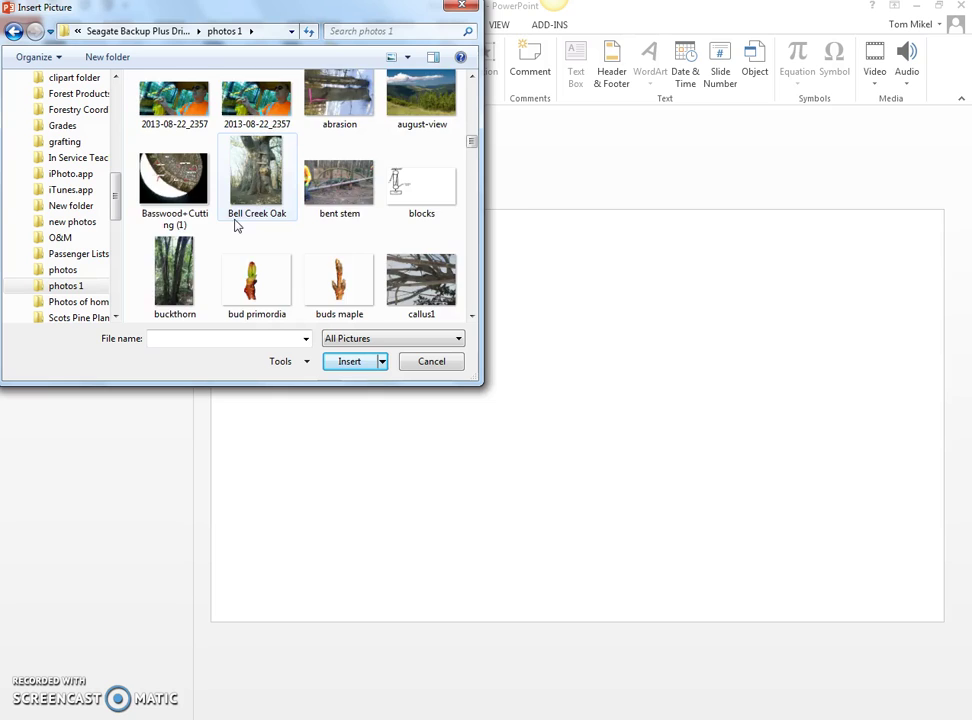
{"action": "scroll", "coordinate": [237, 225], "scroll_direction": "down", "scroll_amount": 2}
{"action": "scroll", "coordinate": [236, 225], "scroll_direction": "down", "scroll_amount": 10}
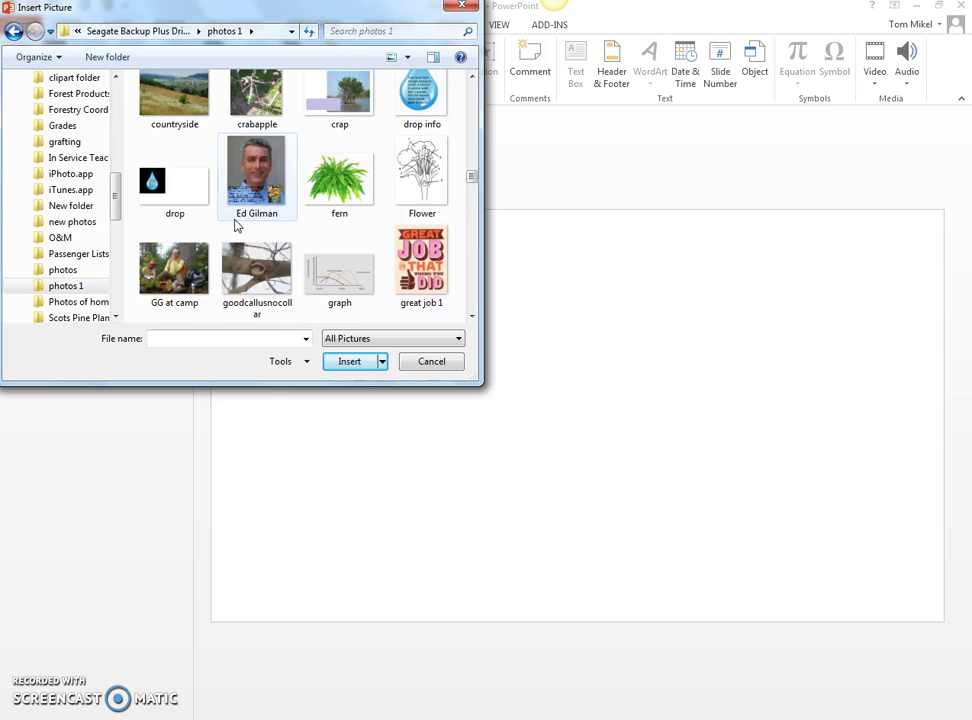
{"action": "scroll", "coordinate": [236, 226], "scroll_direction": "down", "scroll_amount": 4}
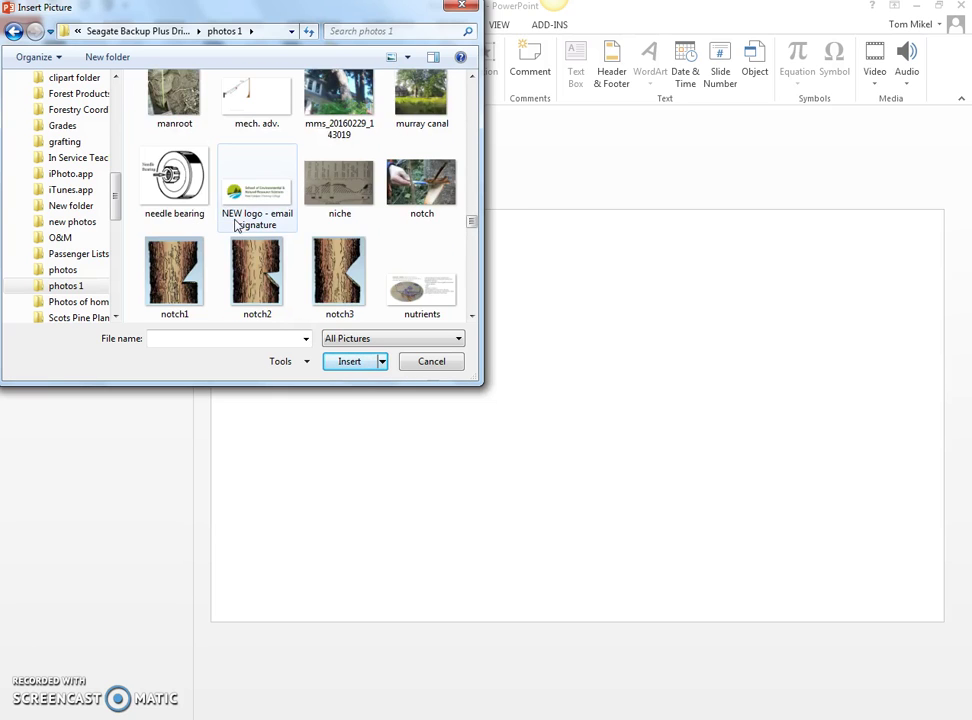
{"action": "scroll", "coordinate": [237, 225], "scroll_direction": "down", "scroll_amount": 3}
{"action": "scroll", "coordinate": [236, 225], "scroll_direction": "down", "scroll_amount": 3}
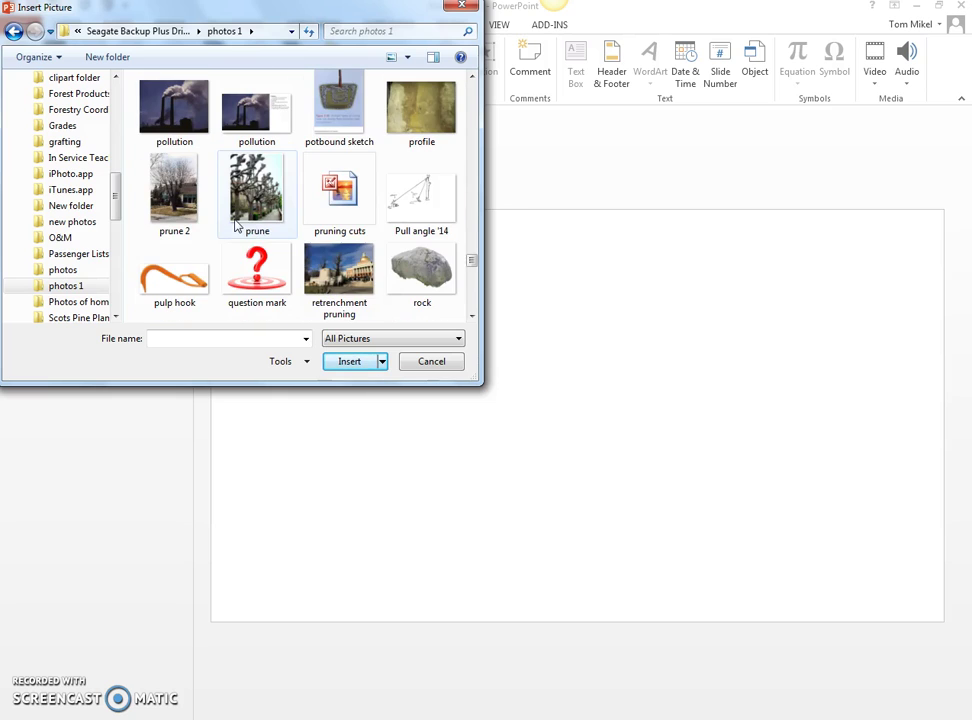
{"action": "scroll", "coordinate": [236, 225], "scroll_direction": "down", "scroll_amount": 2}
{"action": "scroll", "coordinate": [236, 225], "scroll_direction": "up", "scroll_amount": 4}
{"action": "scroll", "coordinate": [237, 225], "scroll_direction": "up", "scroll_amount": 2}
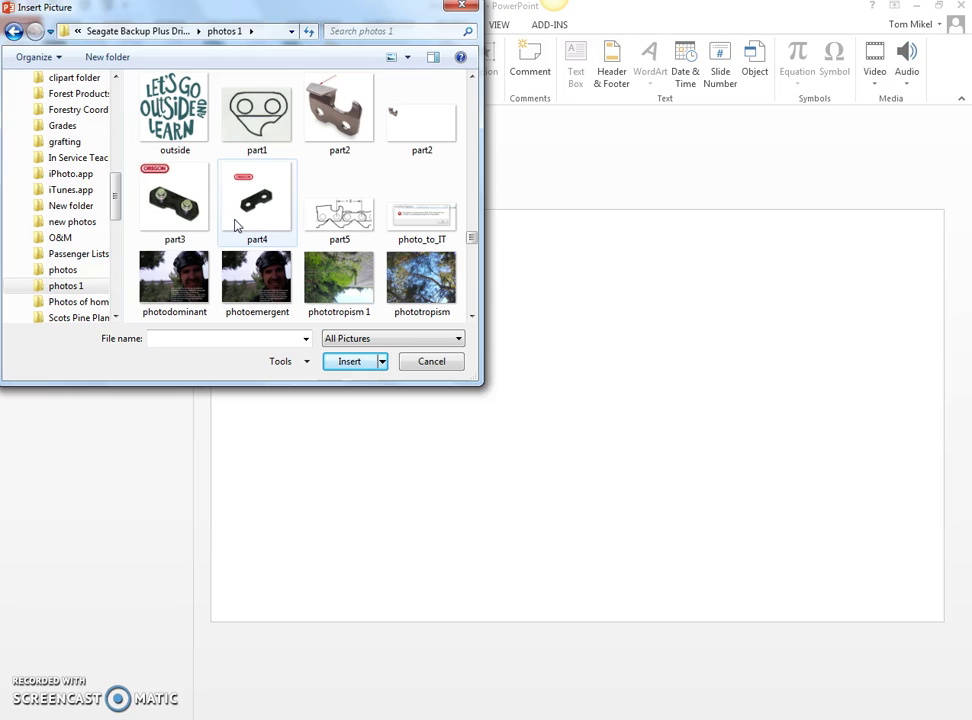
{"action": "scroll", "coordinate": [236, 225], "scroll_direction": "down", "scroll_amount": 2}
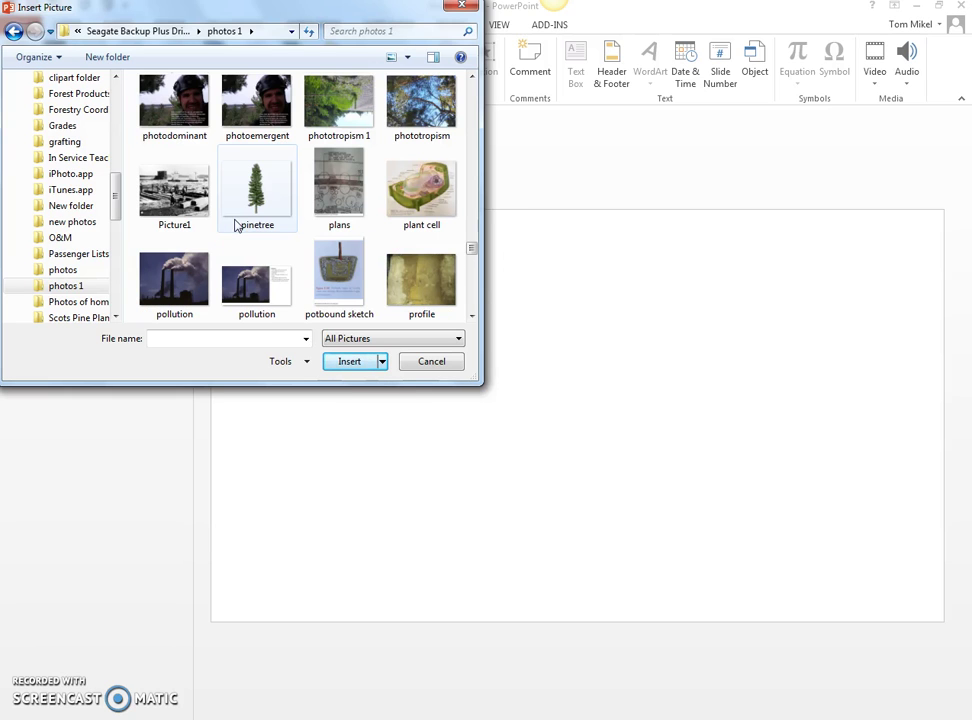
{"action": "double_click", "coordinate": [174, 190]}
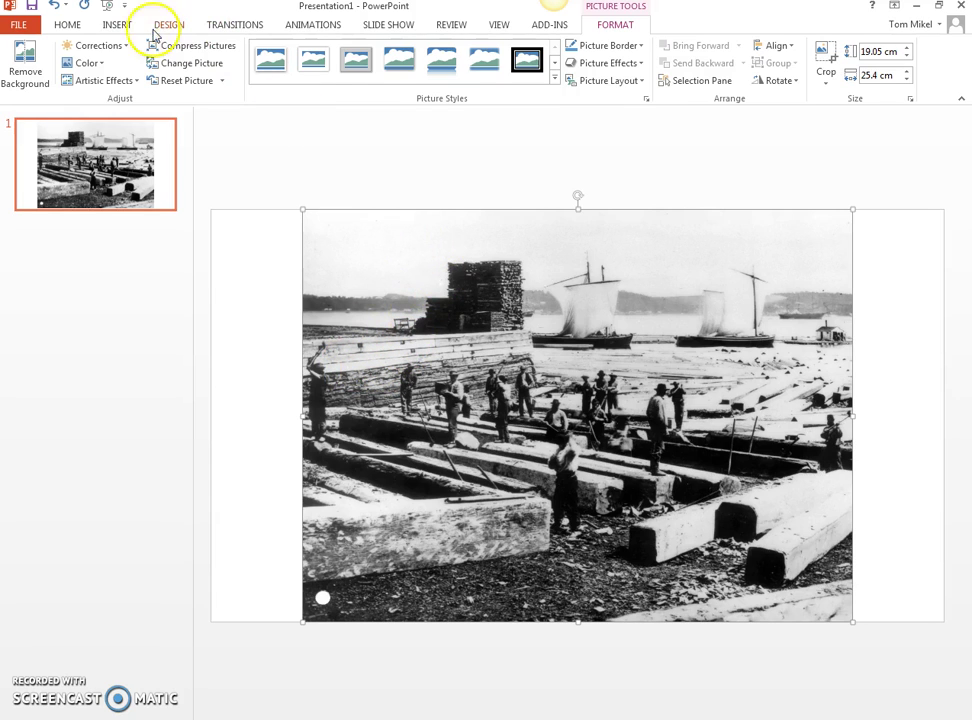
Bring the INSERT ribbon commands back up with the lumber yard photo on the slide.
{"action": "left_click", "coordinate": [116, 25]}
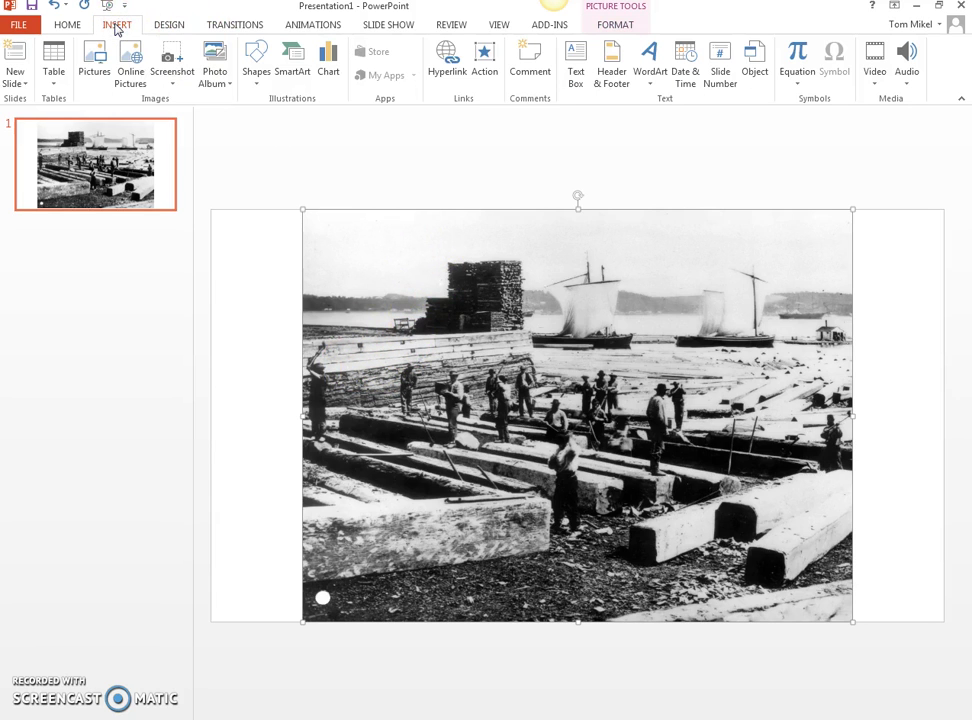
Draw a short straight line across the workers left of centre and select it.
{"action": "left_click", "coordinate": [257, 60]}
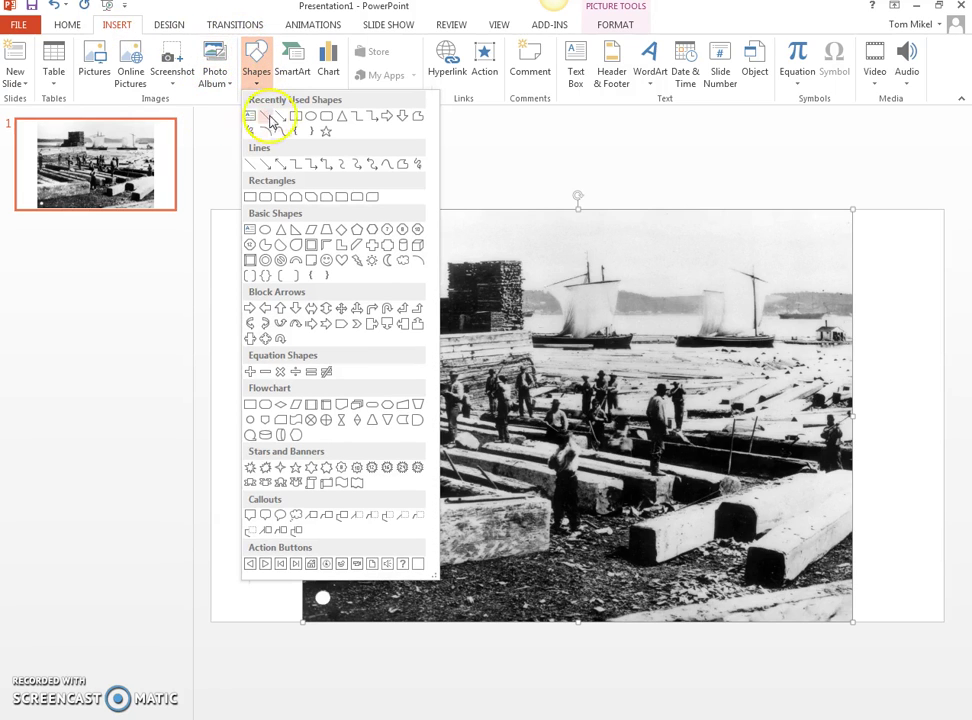
{"action": "left_click", "coordinate": [282, 121]}
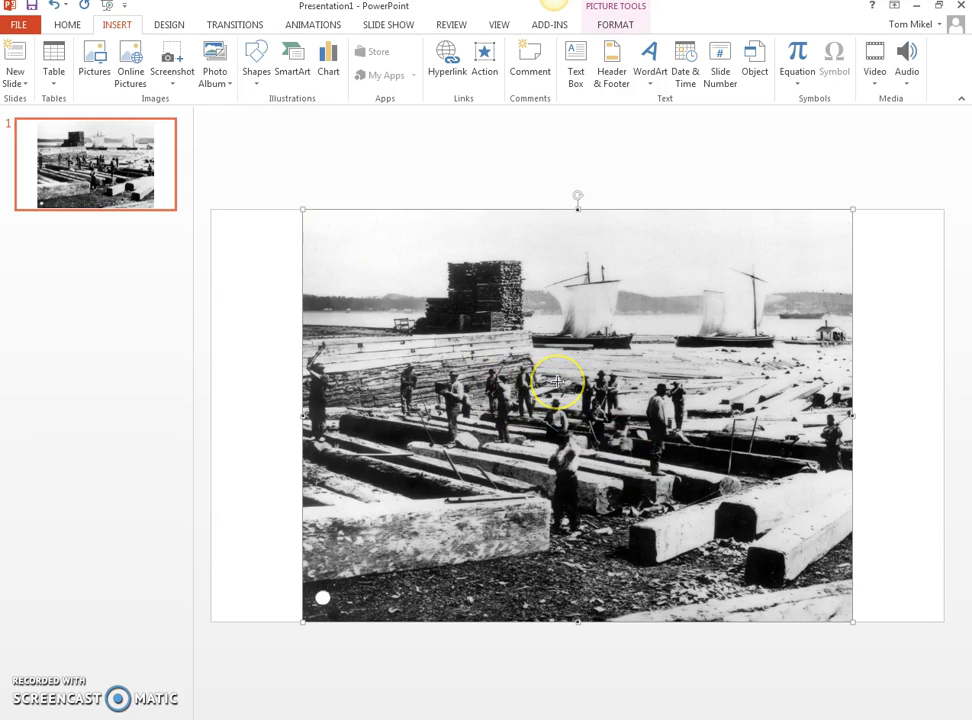
{"action": "left_click_drag", "start_coordinate": [470, 386], "coordinate": [557, 382]}
{"action": "left_click", "coordinate": [496, 395]}
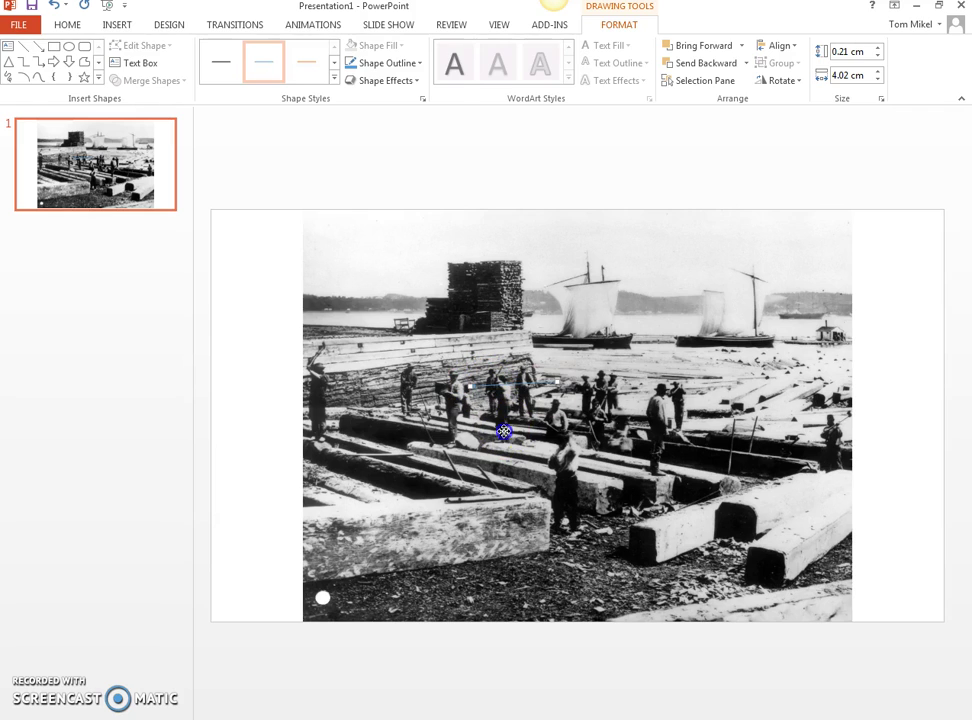
{"action": "left_click", "coordinate": [505, 437]}
{"action": "left_click", "coordinate": [517, 386]}
Give the line an orange intense line style, then recolour it yellow.
{"action": "right_click", "coordinate": [499, 384]}
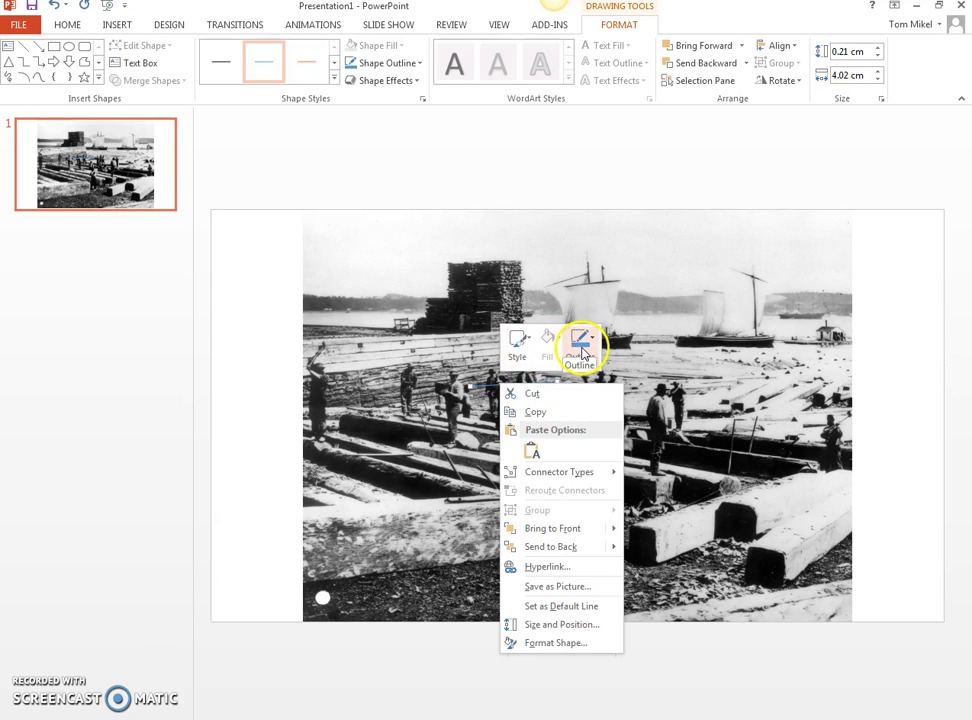
{"action": "left_click", "coordinate": [519, 341]}
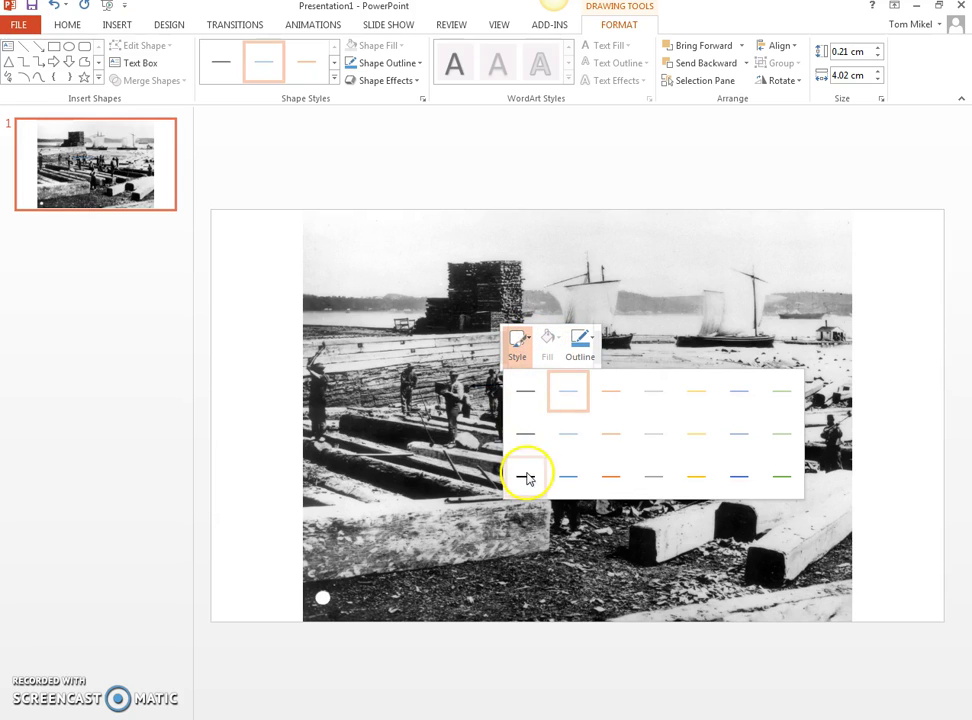
{"action": "left_click", "coordinate": [604, 484]}
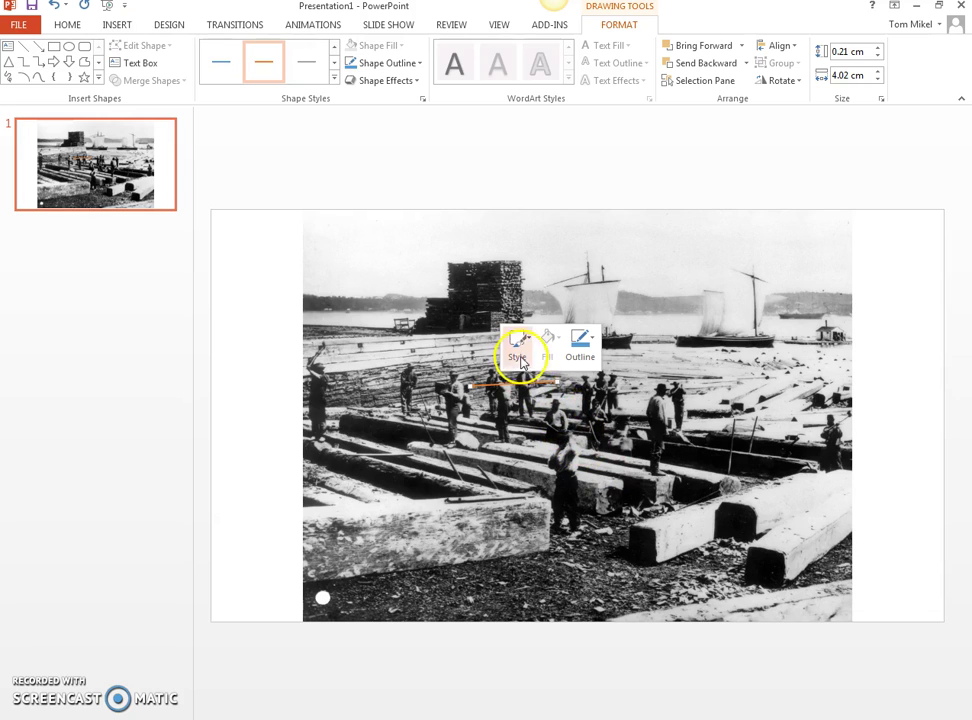
{"action": "left_click", "coordinate": [579, 345]}
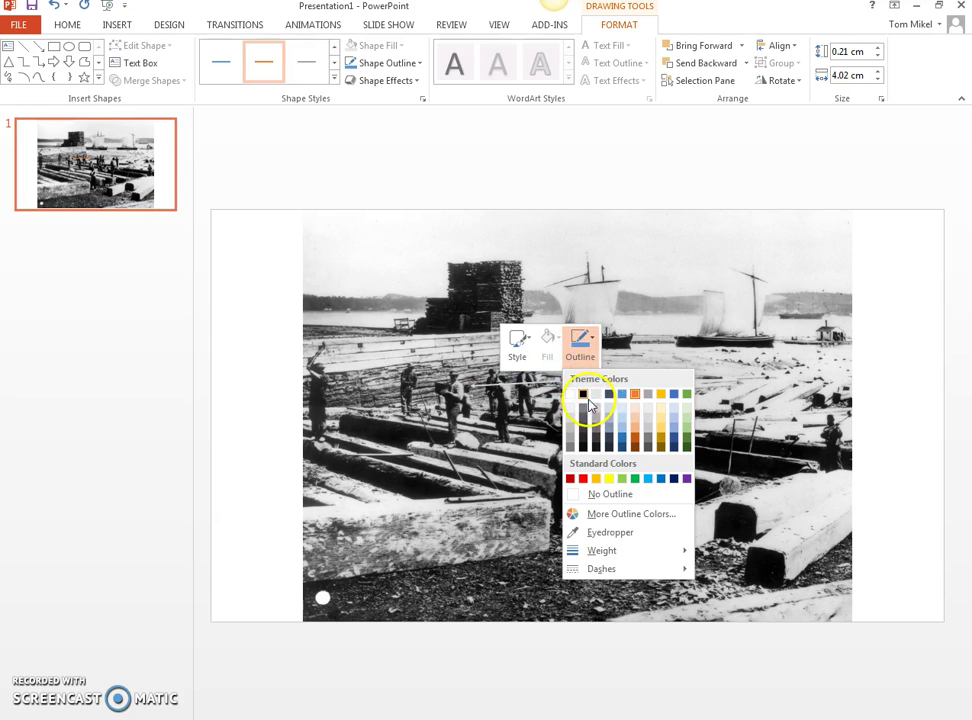
{"action": "left_click", "coordinate": [608, 480]}
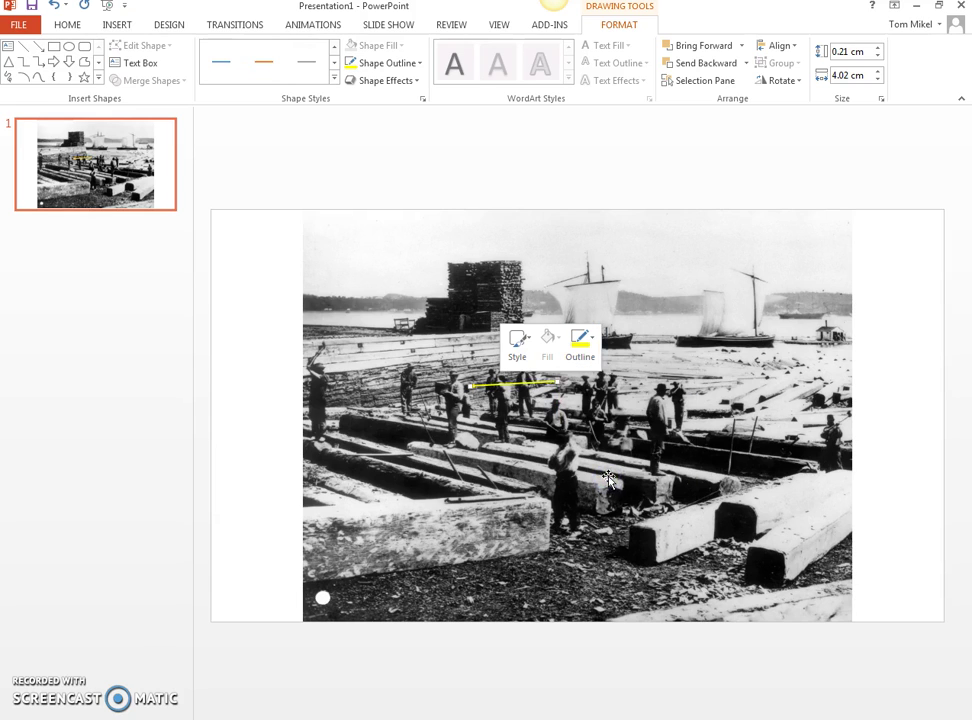
Set the yellow arrow's line weight to 6 pt.
{"action": "left_click", "coordinate": [584, 340]}
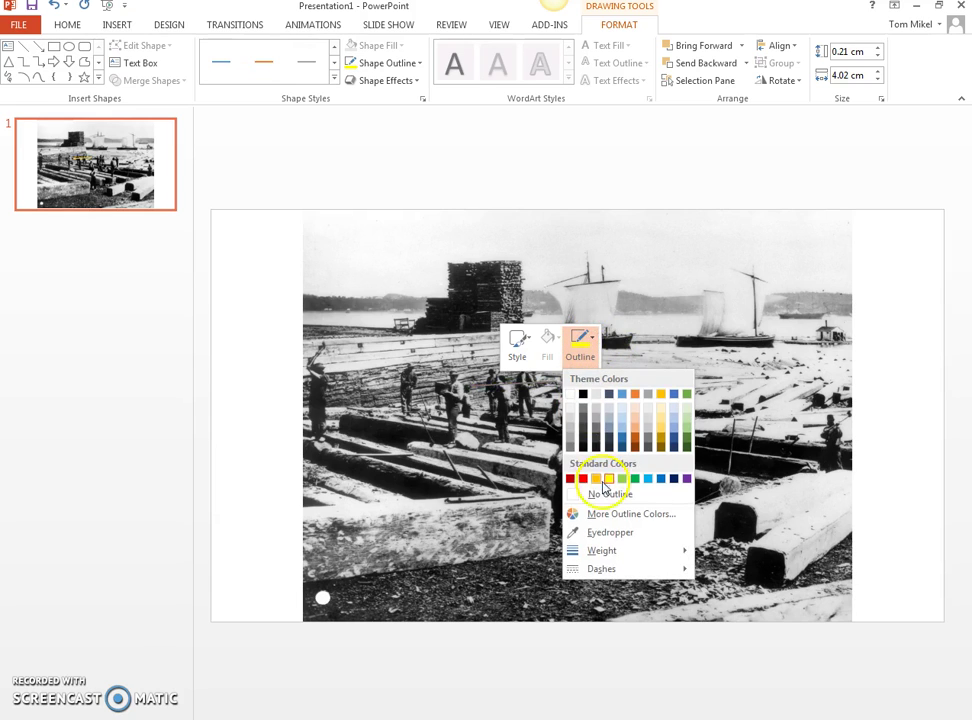
{"action": "left_click", "coordinate": [614, 551]}
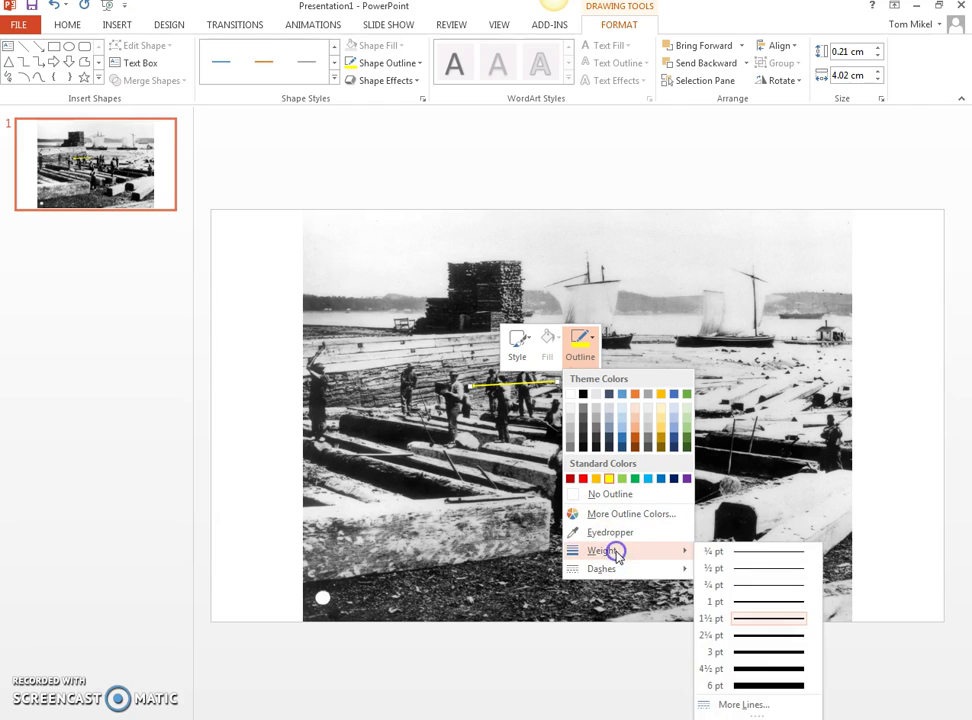
{"action": "left_click", "coordinate": [783, 686]}
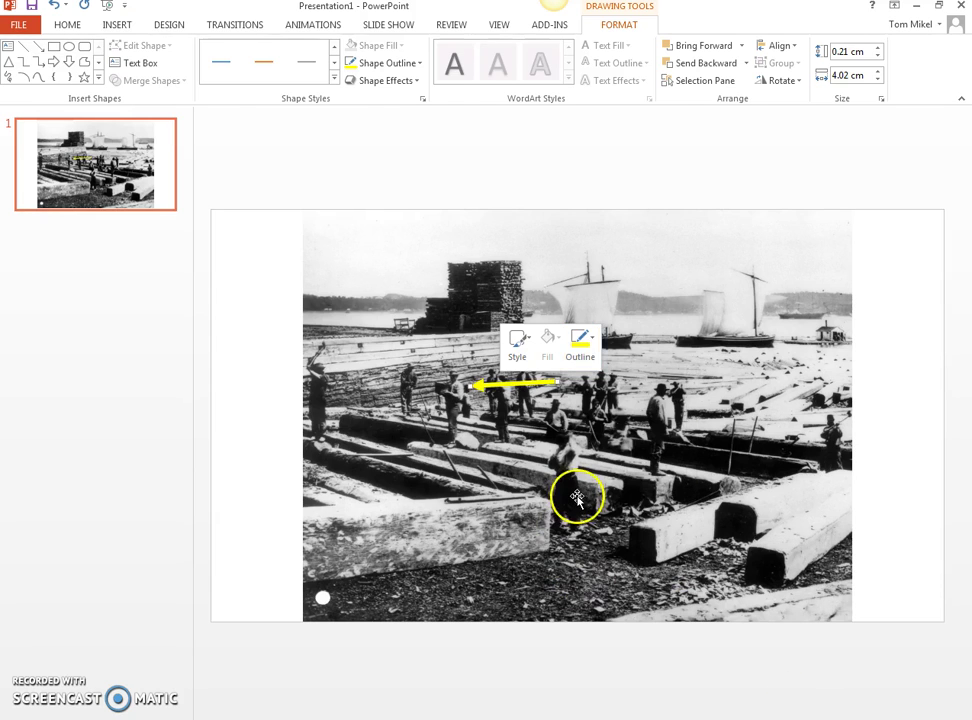
{"action": "left_click", "coordinate": [618, 599]}
{"action": "left_click", "coordinate": [495, 386]}
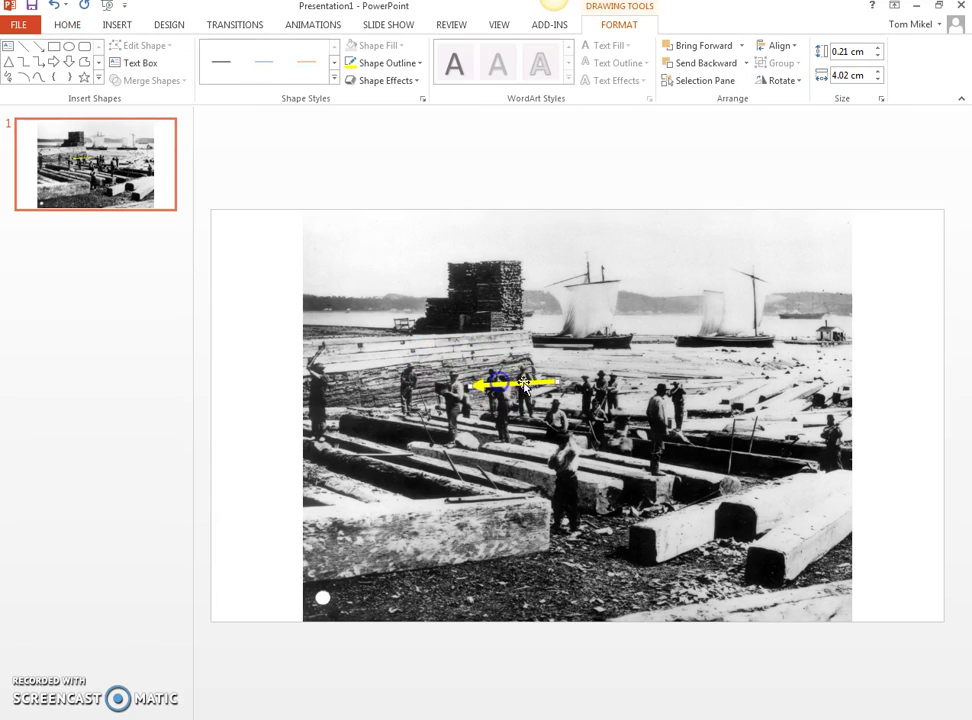
Move the arrow up and angle it from near the sails down to the clipboard man.
{"action": "left_click_drag", "start_coordinate": [553, 384], "coordinate": [542, 351]}
{"action": "left_click_drag", "start_coordinate": [462, 347], "coordinate": [460, 380]}
{"action": "left_click_drag", "start_coordinate": [523, 380], "coordinate": [545, 344]}
{"action": "left_click", "coordinate": [514, 354]}
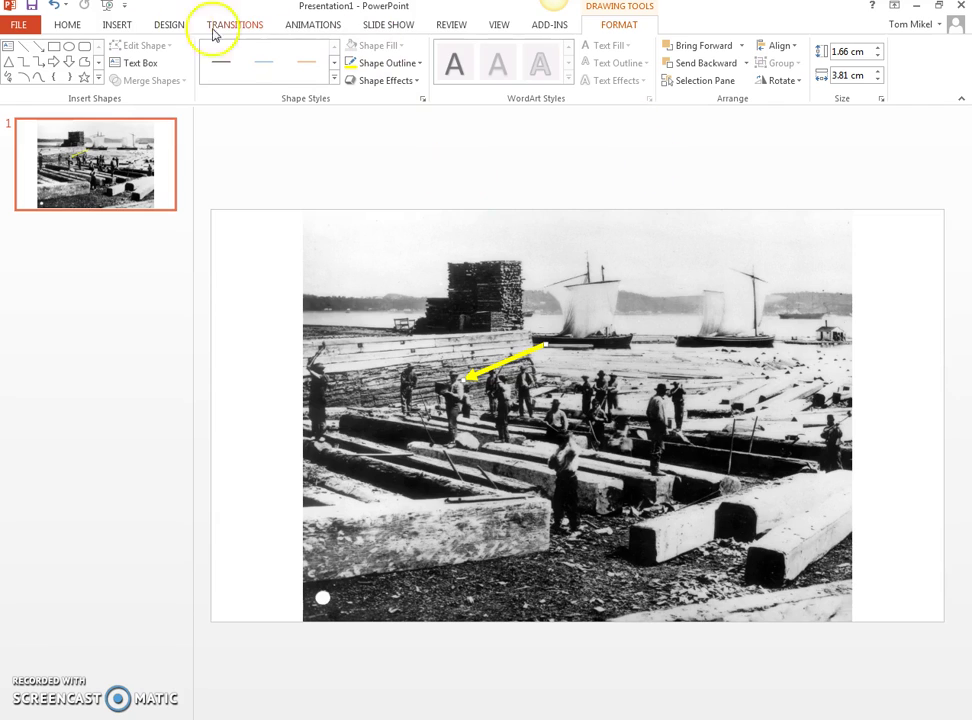
{"action": "left_click", "coordinate": [116, 27]}
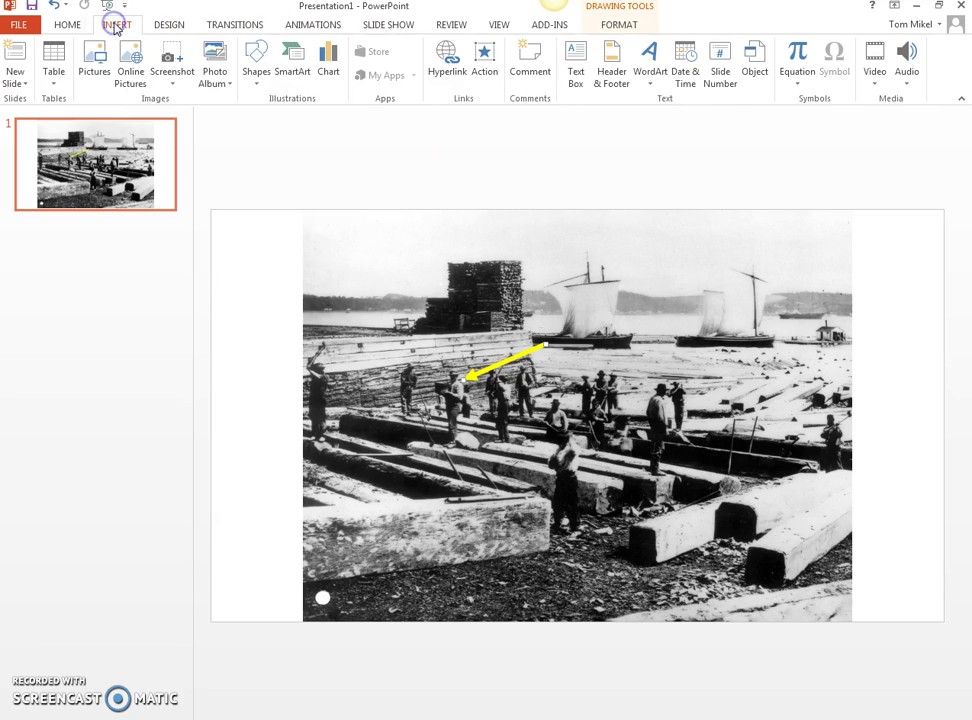
Add a text box near the sails reading 'Person with clipboard'.
{"action": "left_click", "coordinate": [575, 55]}
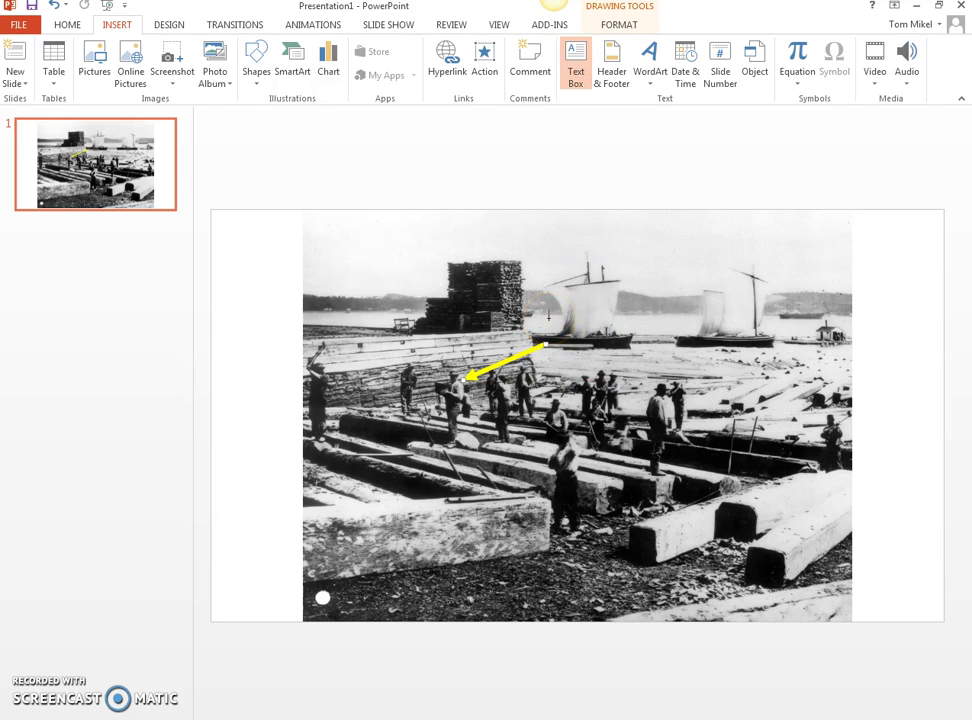
{"action": "left_click_drag", "start_coordinate": [608, 355], "coordinate": [703, 363]}
{"action": "left_click", "coordinate": [706, 358]}
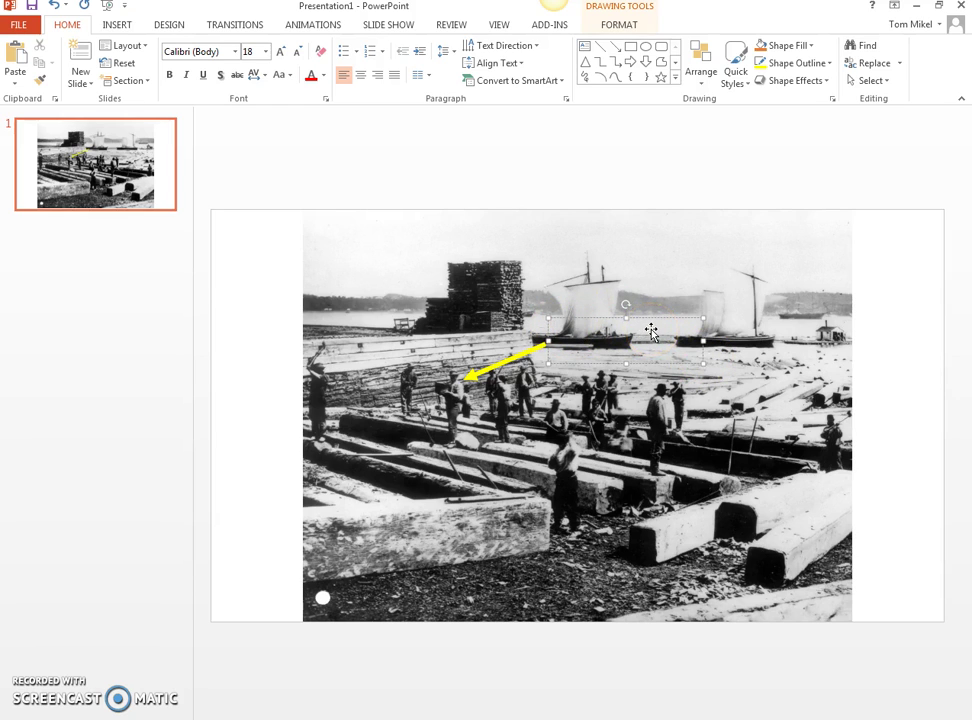
{"action": "type", "text": "Person with clipboard"}
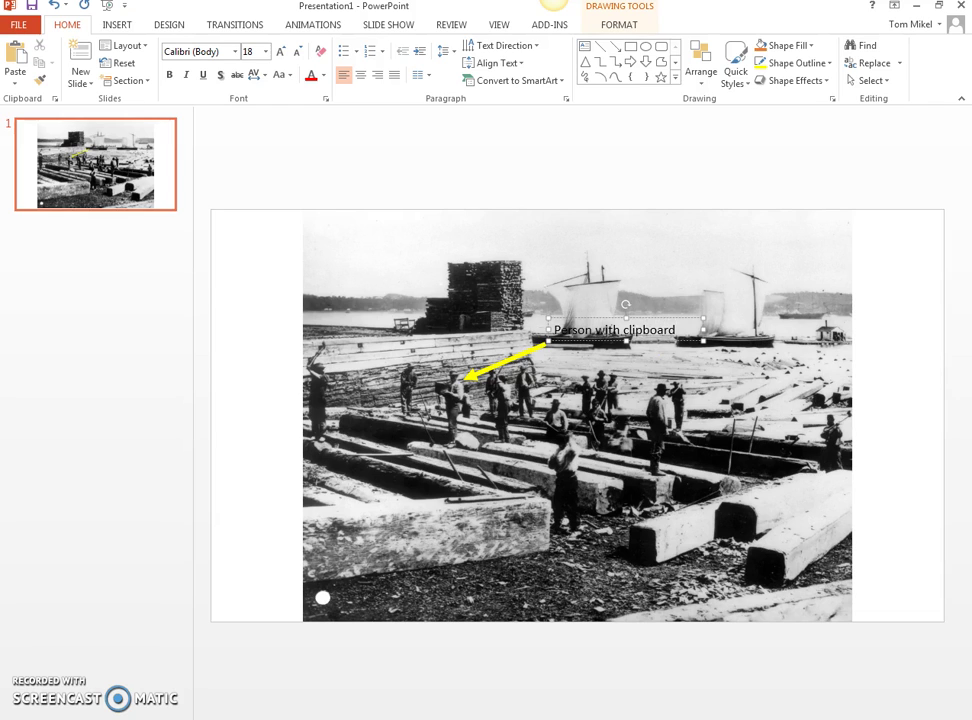
{"action": "left_click", "coordinate": [647, 393]}
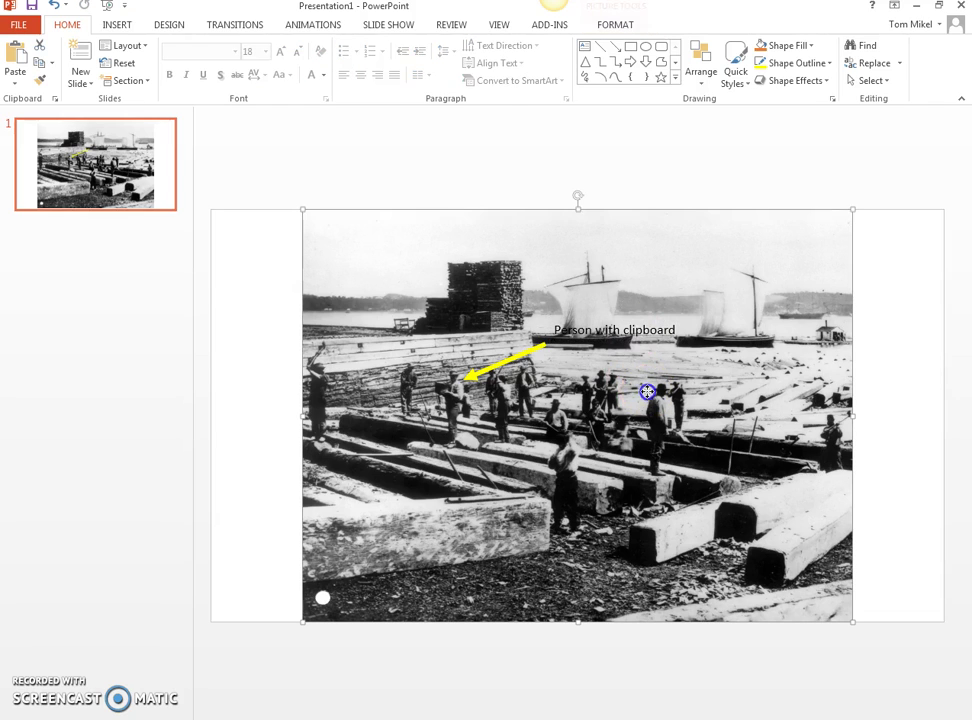
Nudge the 'Person with clipboard' label down above the arrow's tail and fill it light blue.
{"action": "left_click", "coordinate": [603, 327]}
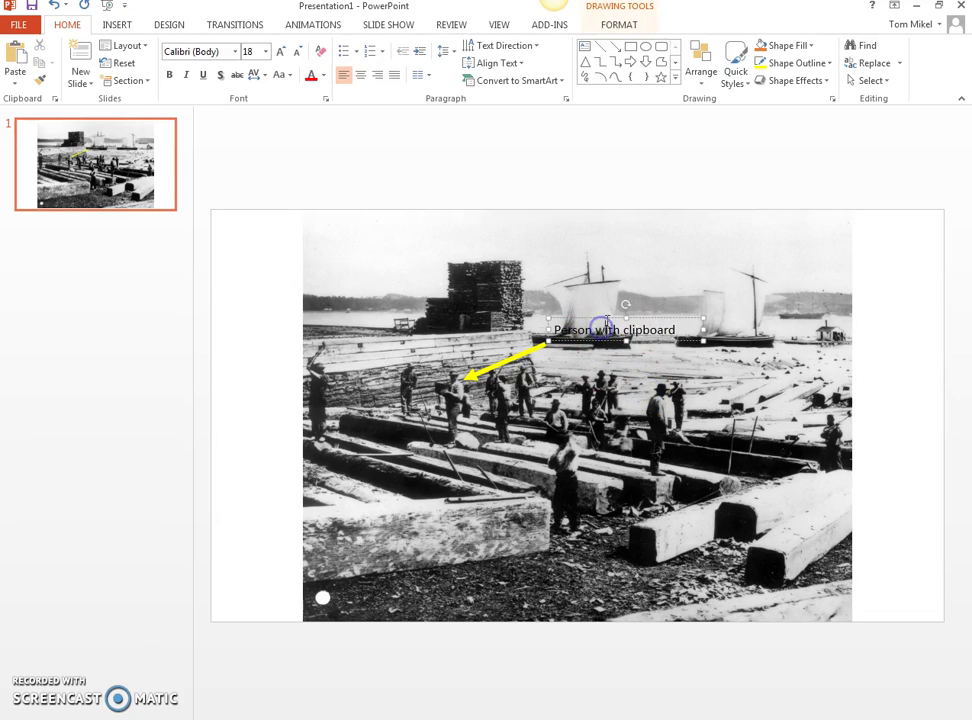
{"action": "left_click_drag", "start_coordinate": [606, 319], "coordinate": [606, 331]}
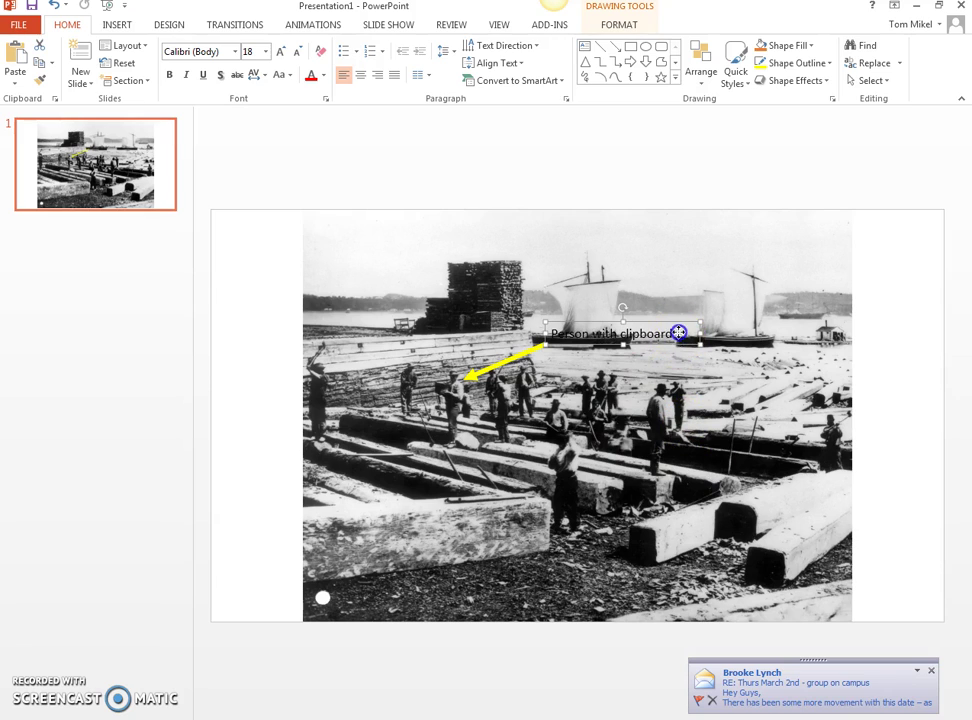
{"action": "right_click", "coordinate": [677, 335]}
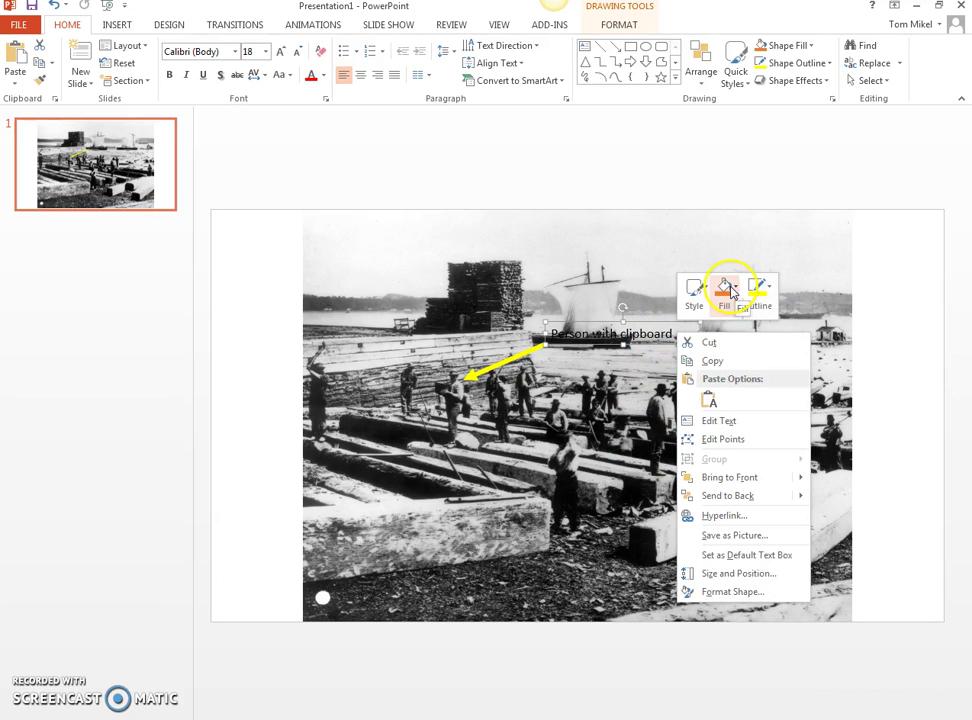
{"action": "left_click", "coordinate": [731, 292]}
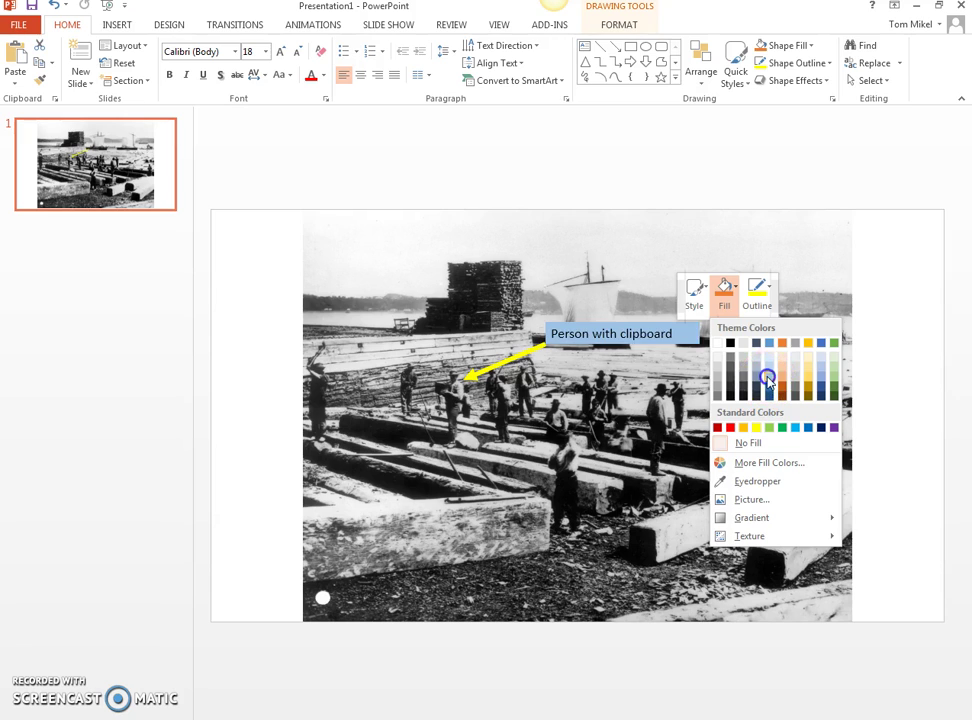
{"action": "left_click", "coordinate": [768, 377]}
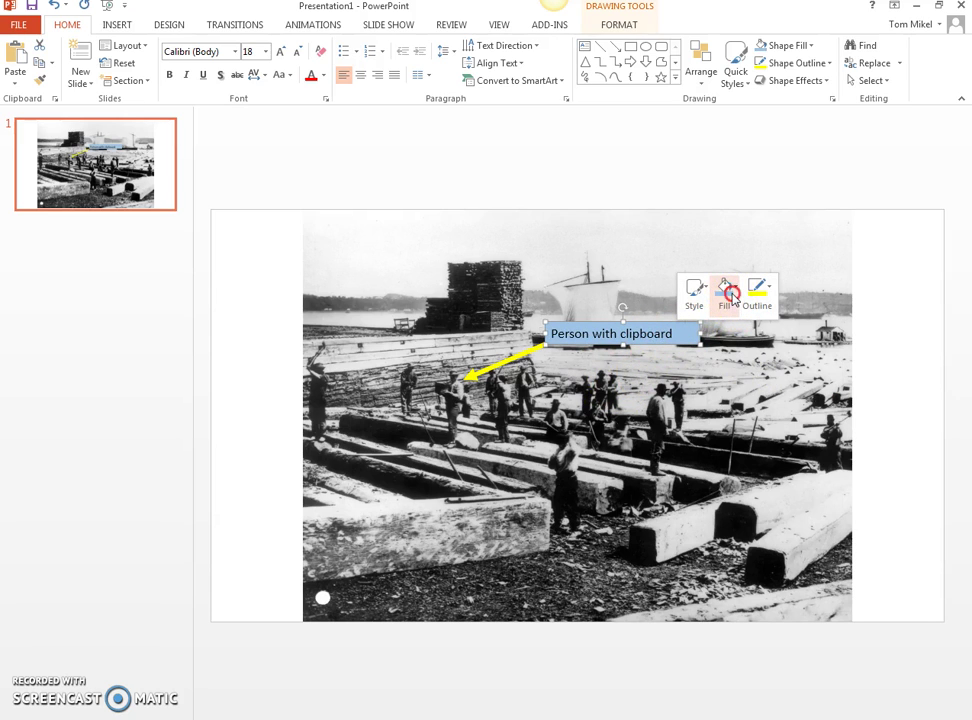
{"action": "right_click", "coordinate": [684, 341]}
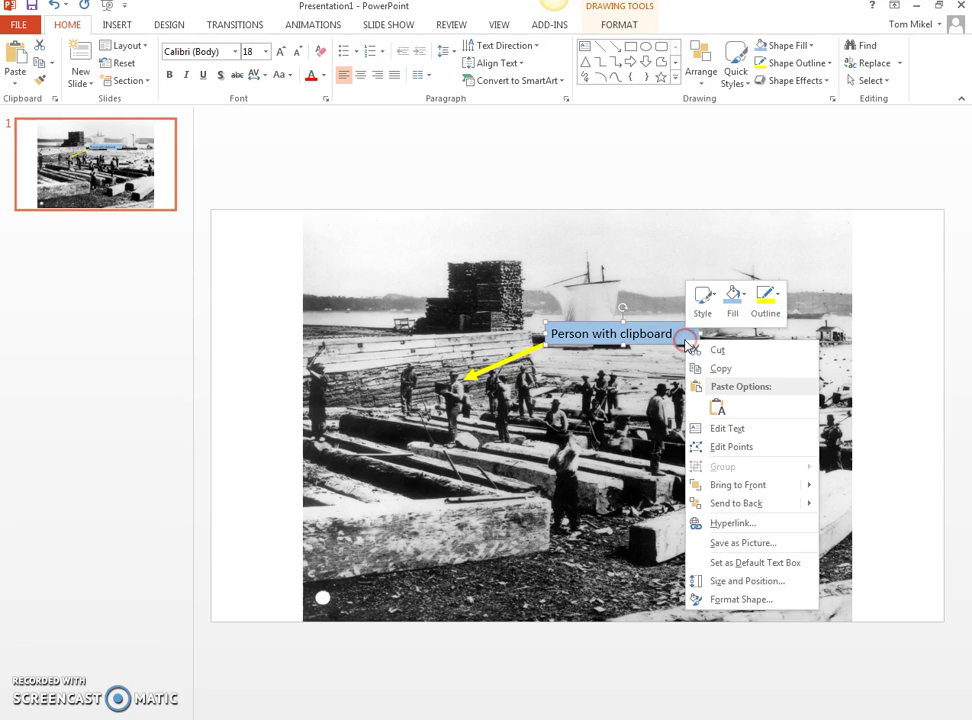
{"action": "left_click", "coordinate": [740, 305]}
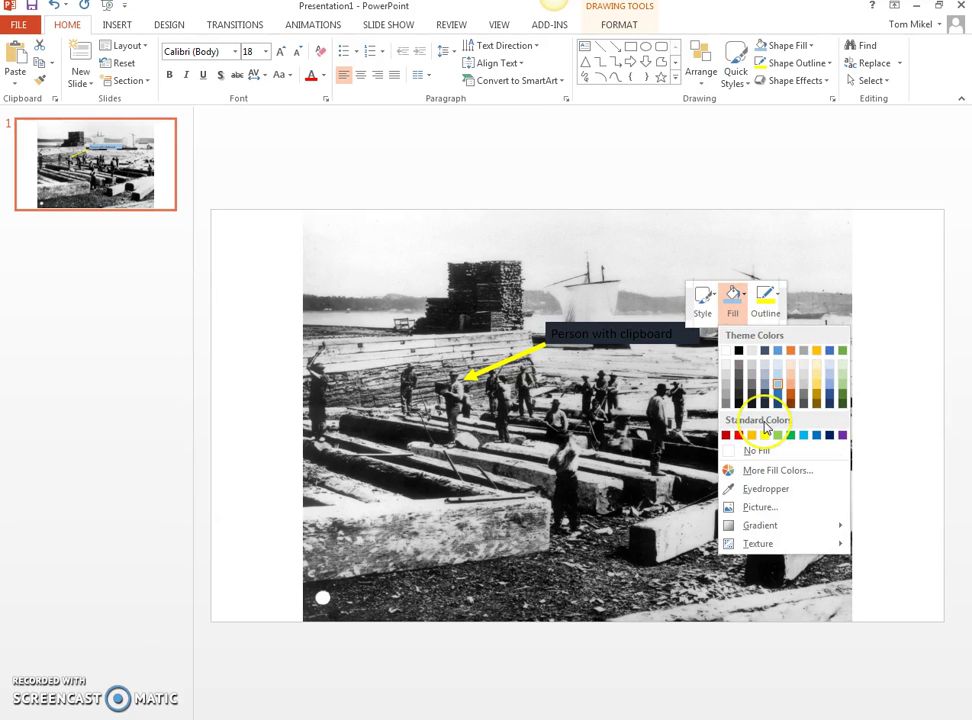
{"action": "mouse_move", "coordinate": [778, 528]}
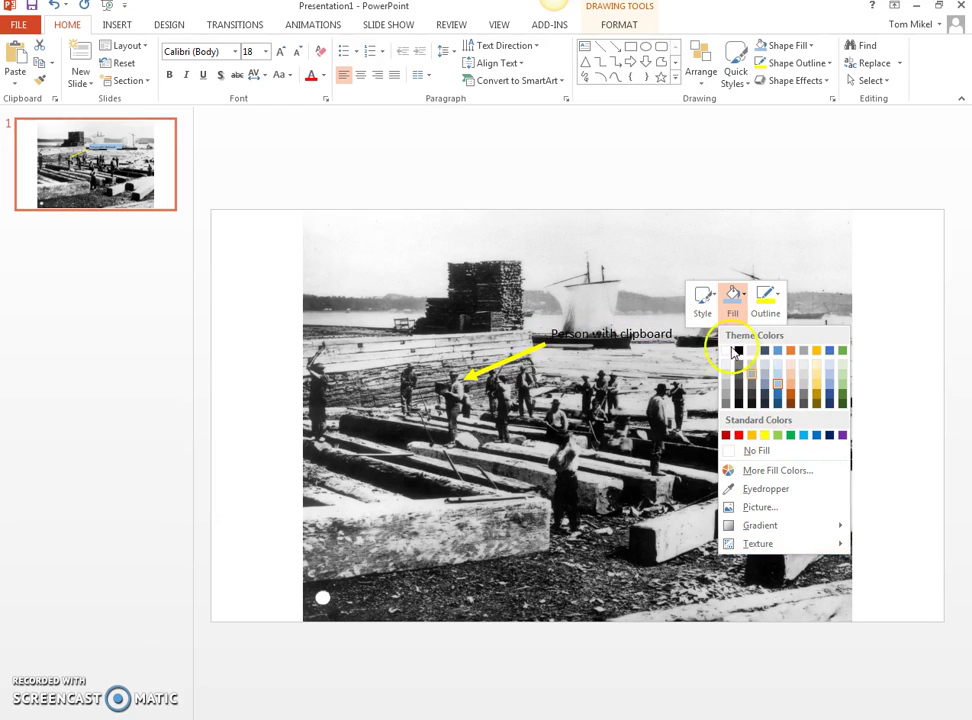
{"action": "left_click", "coordinate": [608, 328]}
Set the label's solid blue fill to 49% transparency in Format Shape.
{"action": "right_click", "coordinate": [608, 327]}
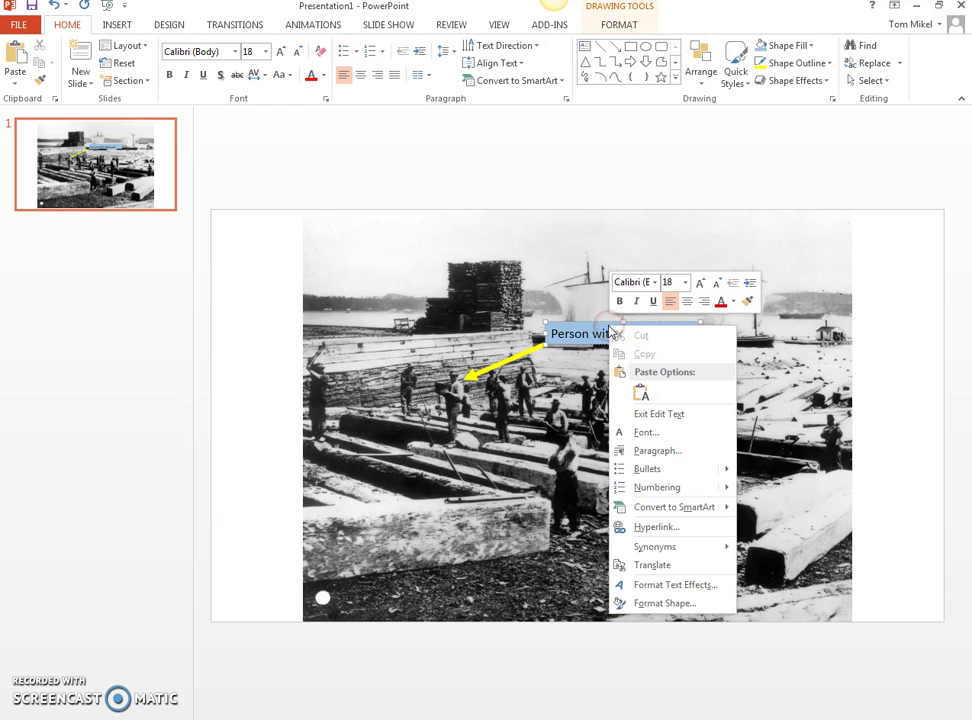
{"action": "left_click", "coordinate": [680, 604]}
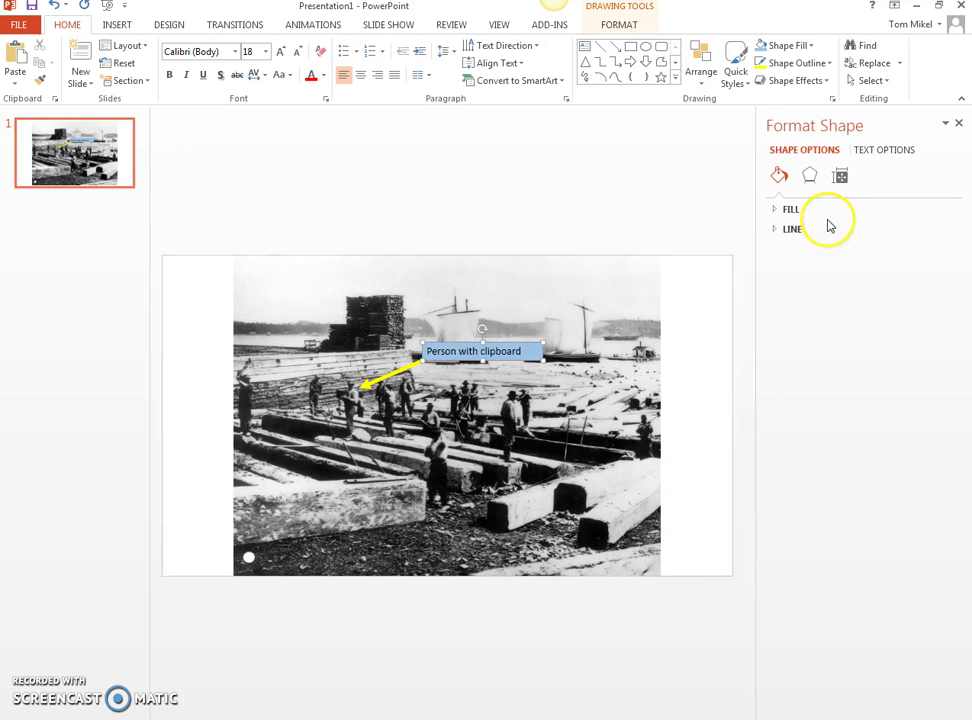
{"action": "left_click", "coordinate": [797, 230]}
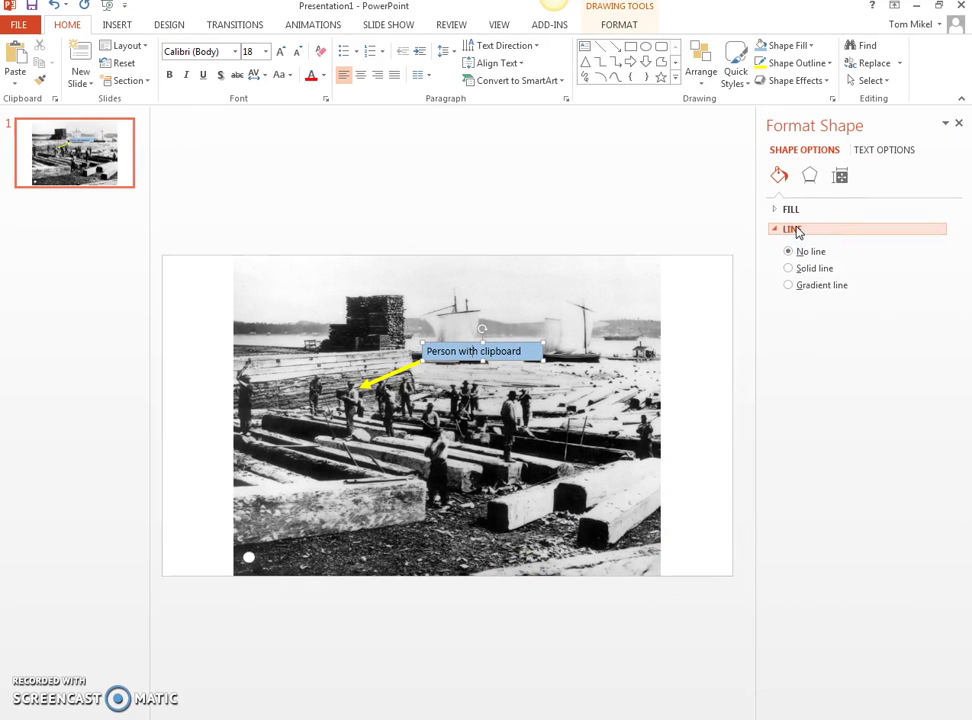
{"action": "left_click", "coordinate": [790, 209]}
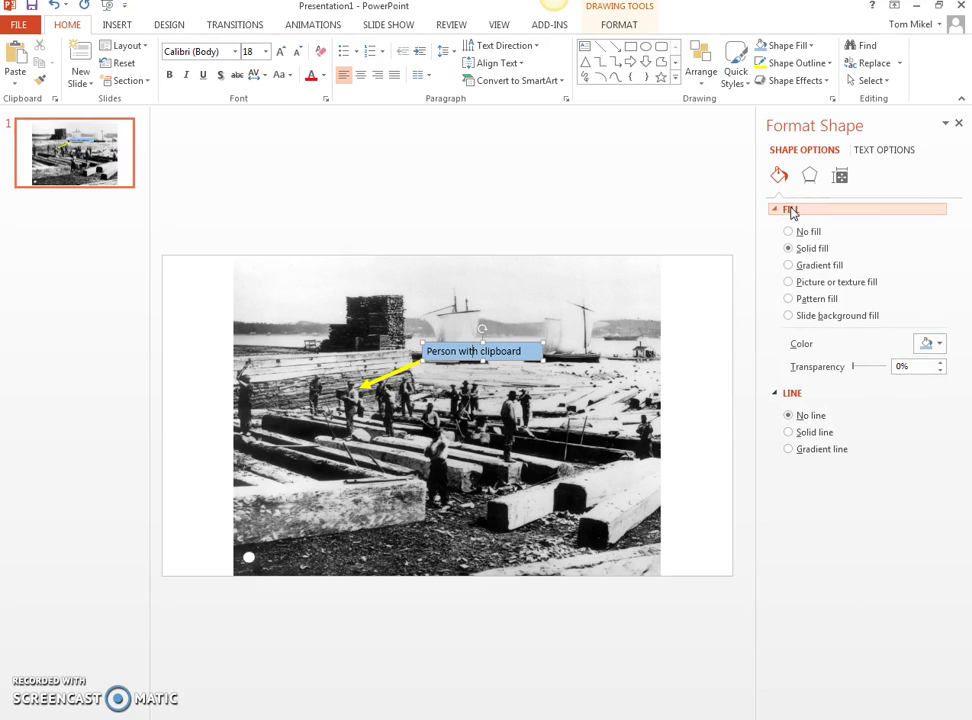
{"action": "left_click", "coordinate": [788, 232]}
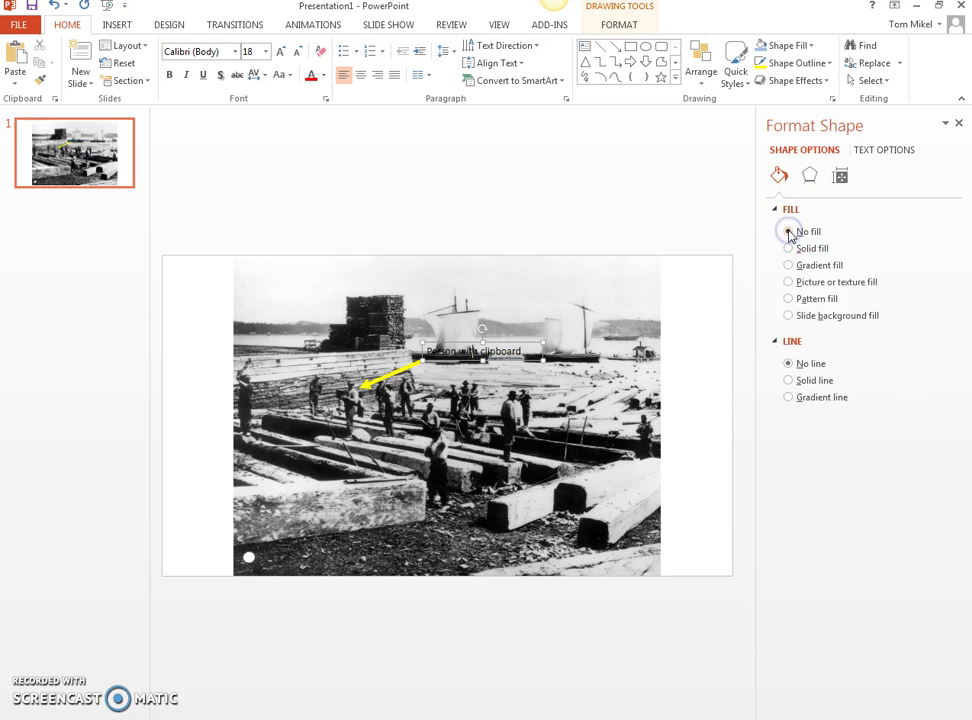
{"action": "left_click", "coordinate": [789, 248]}
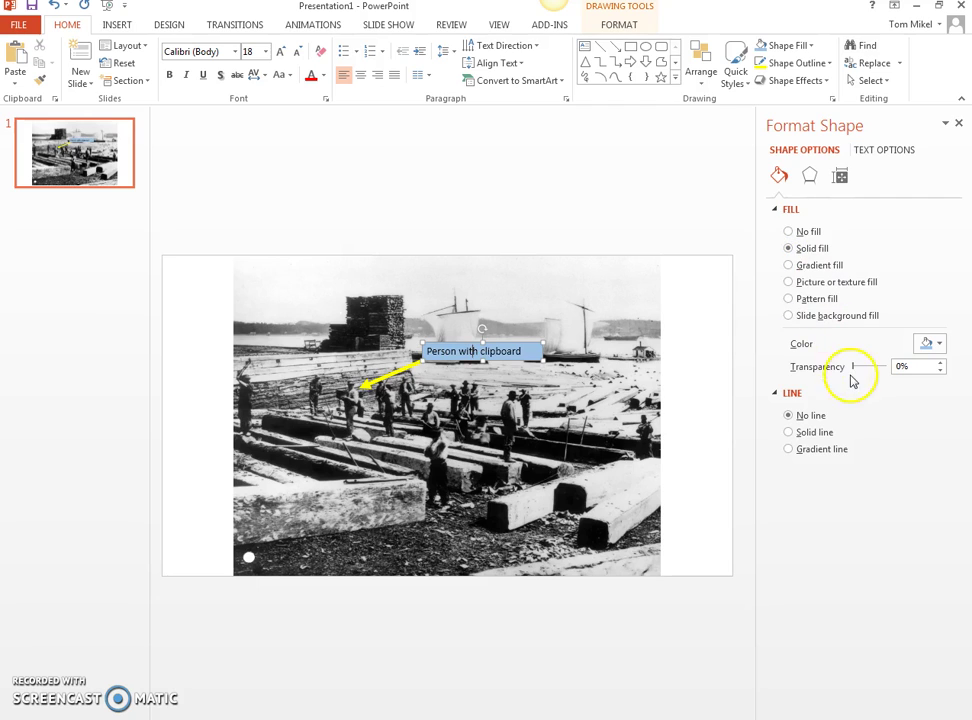
{"action": "left_click_drag", "start_coordinate": [855, 370], "coordinate": [869, 372]}
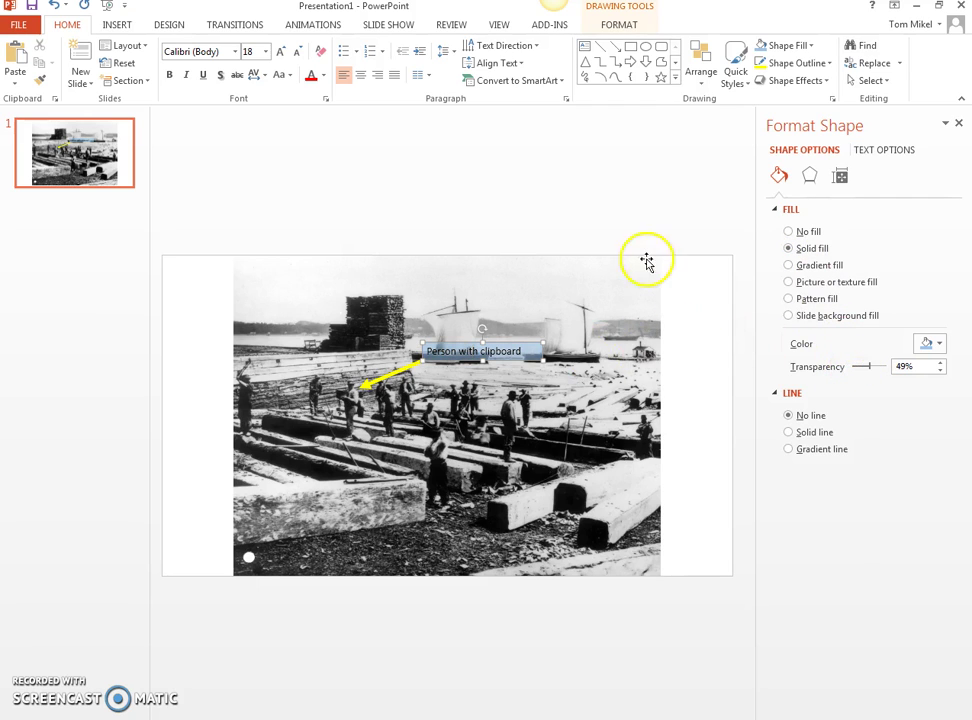
{"action": "left_click", "coordinate": [958, 123]}
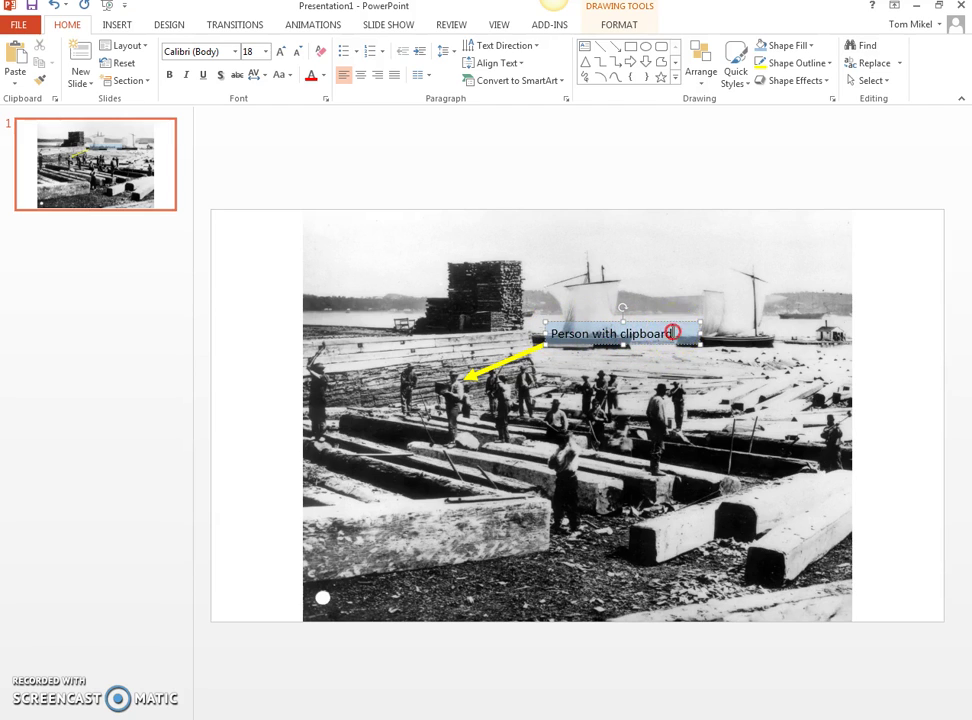
Reopen the label's Format Shape pane to check the setting, then close it.
{"action": "right_click", "coordinate": [673, 333]}
{"action": "left_click", "coordinate": [724, 610]}
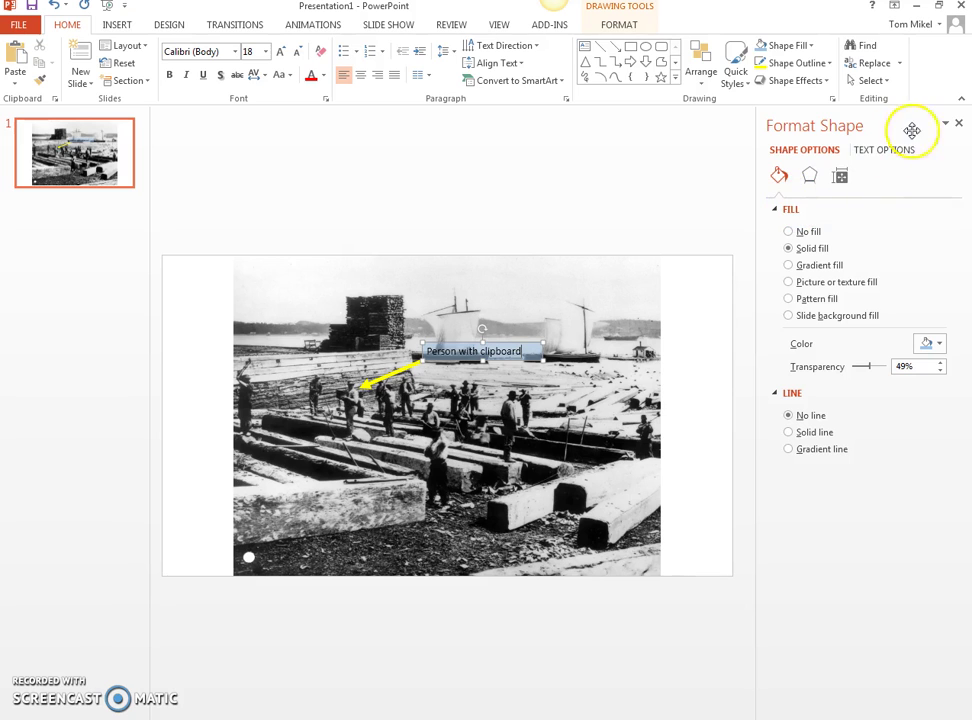
{"action": "left_click", "coordinate": [958, 123]}
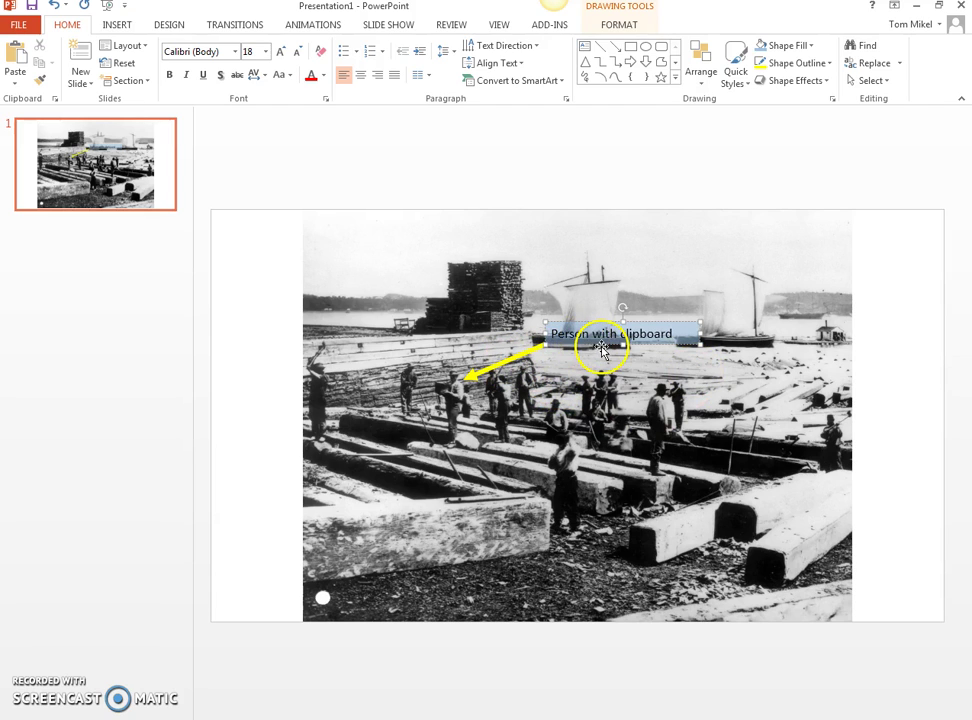
Draw a 5.36 cm by 2.58 cm oval over the standing worker right of centre.
{"action": "left_click", "coordinate": [117, 24]}
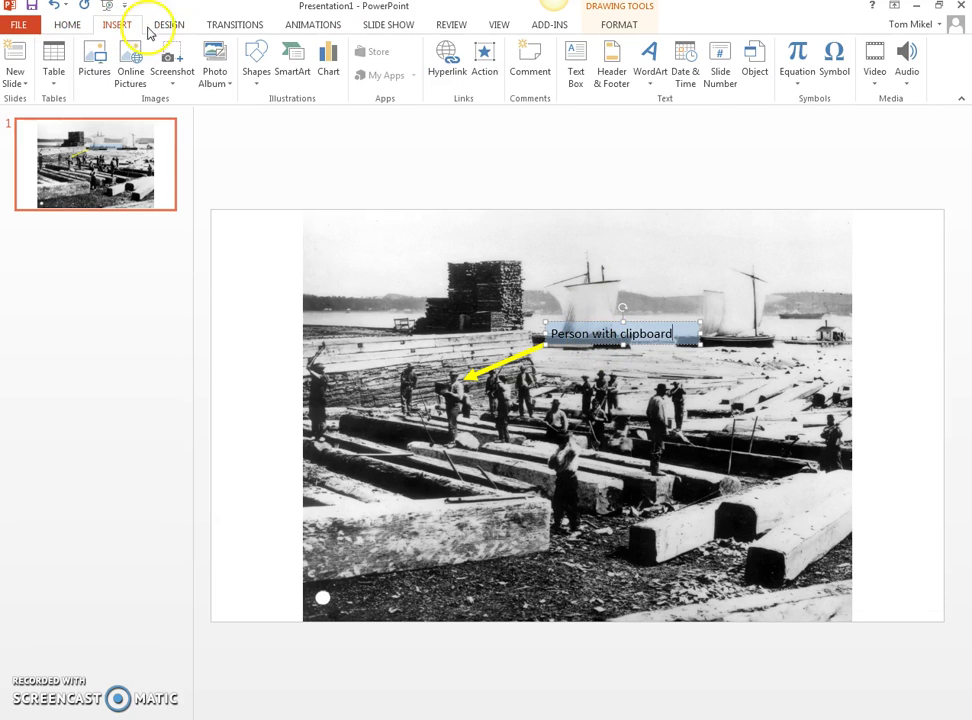
{"action": "left_click", "coordinate": [257, 58]}
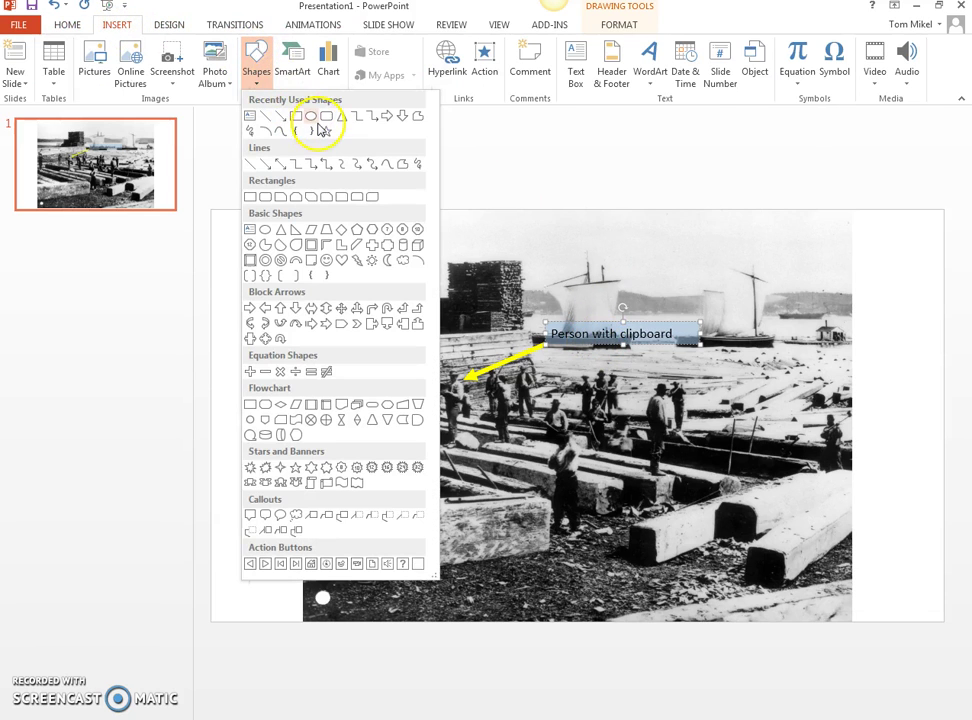
{"action": "left_click", "coordinate": [313, 118]}
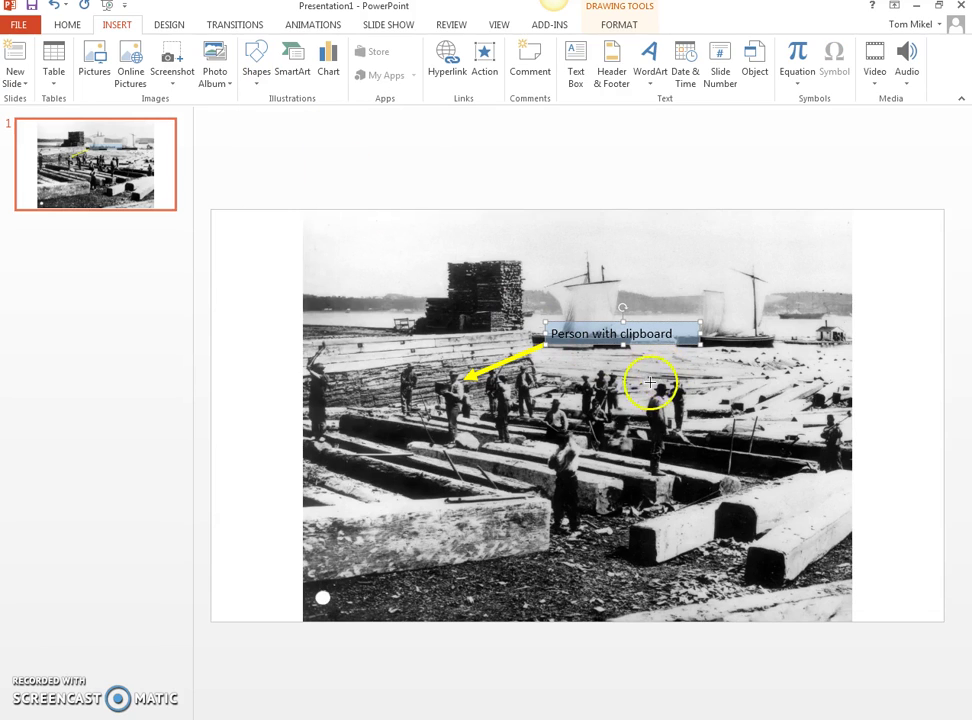
{"action": "mouse_move", "coordinate": [683, 400]}
{"action": "left_mouse_down"}
{"action": "mouse_move", "coordinate": [705, 456]}
{"action": "mouse_move", "coordinate": [691, 489]}
{"action": "left_mouse_up"}
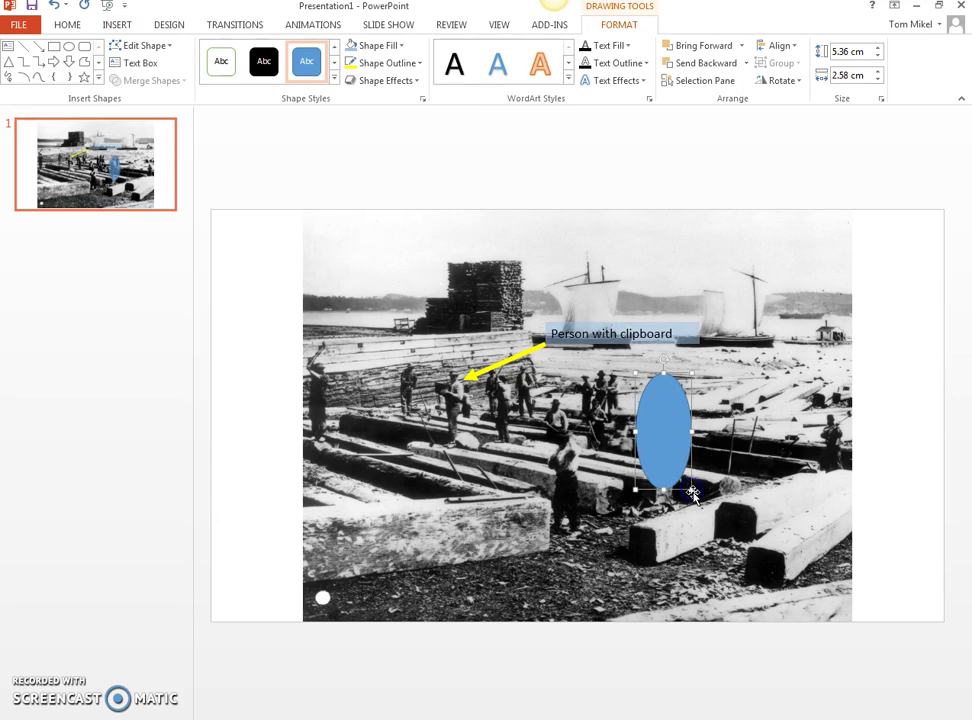
{"action": "right_click", "coordinate": [665, 428]}
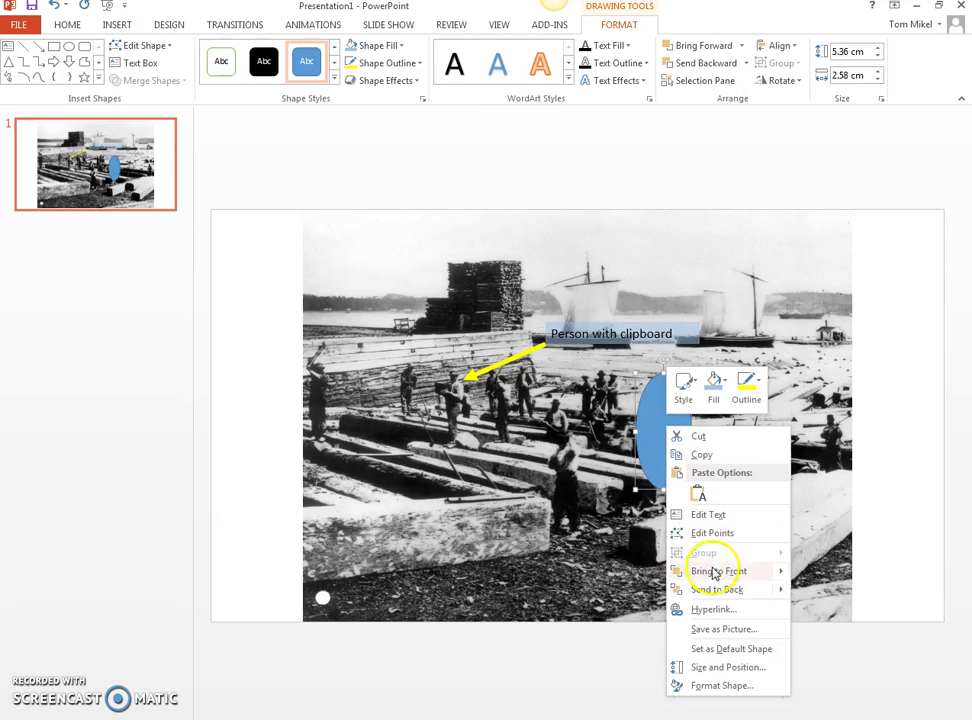
Make the oval around the man an unfilled ring with a yellow 3.5 pt outline.
{"action": "left_click", "coordinate": [718, 686]}
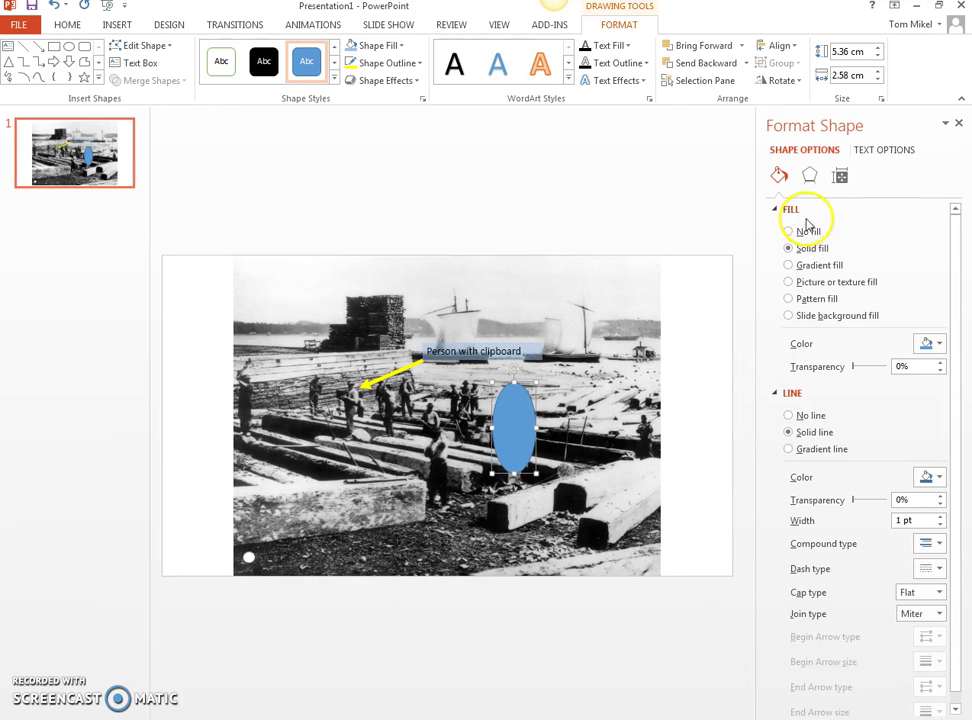
{"action": "left_click", "coordinate": [790, 232]}
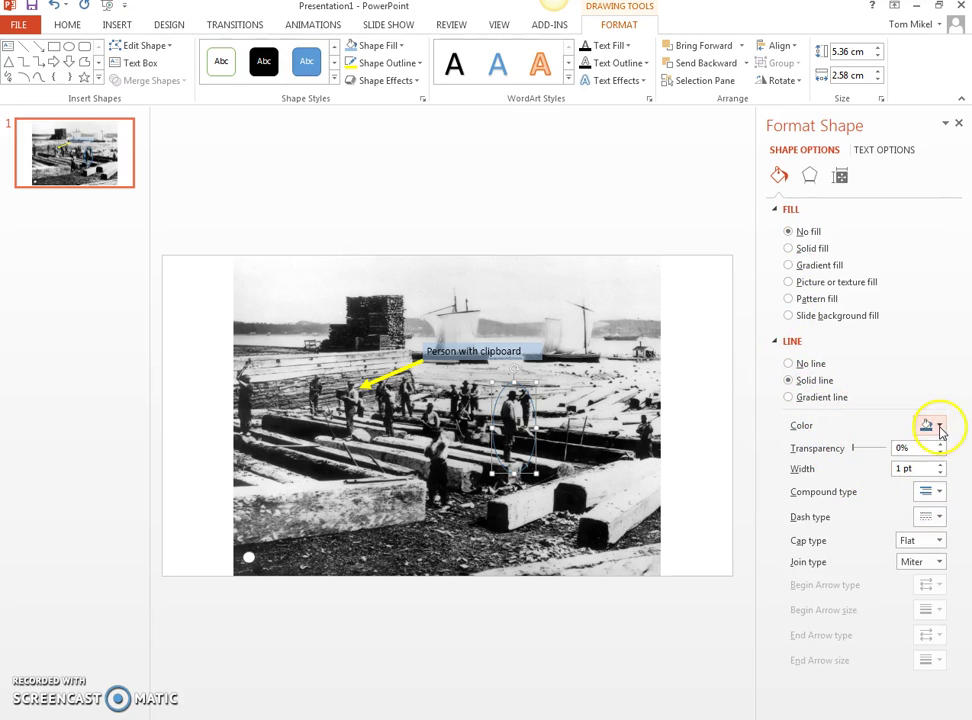
{"action": "left_click", "coordinate": [939, 426]}
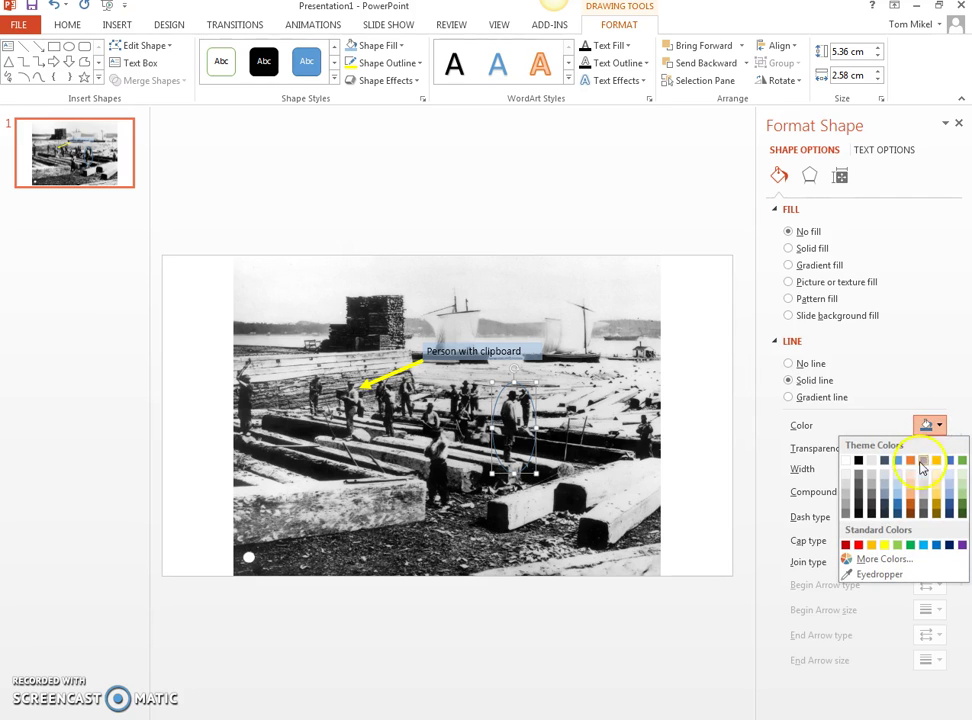
{"action": "left_click", "coordinate": [884, 544]}
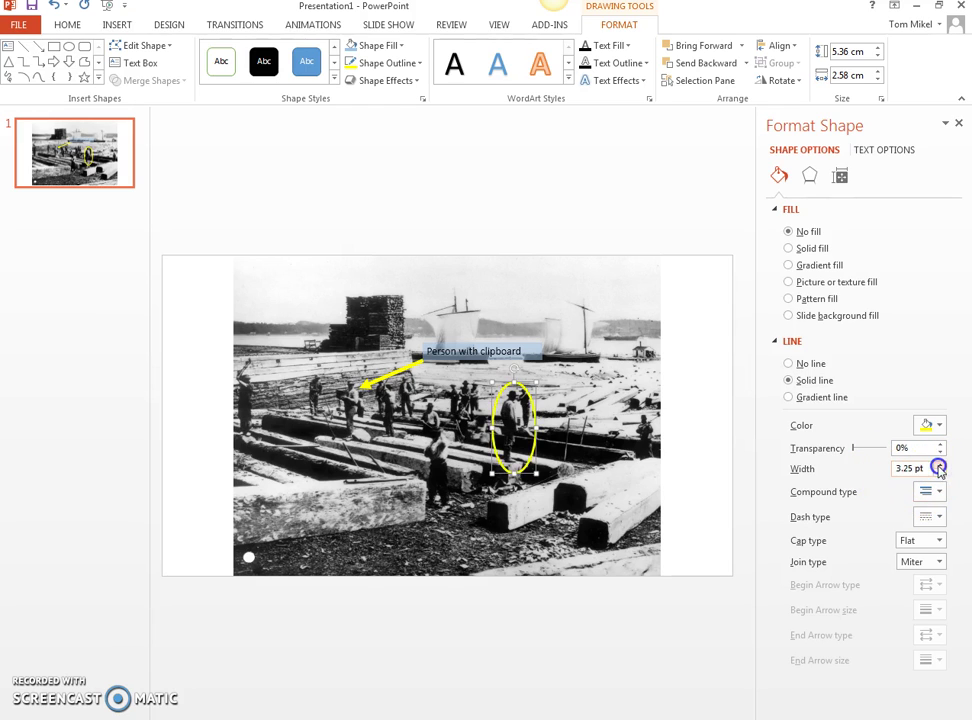
{"action": "left_click", "coordinate": [959, 127]}
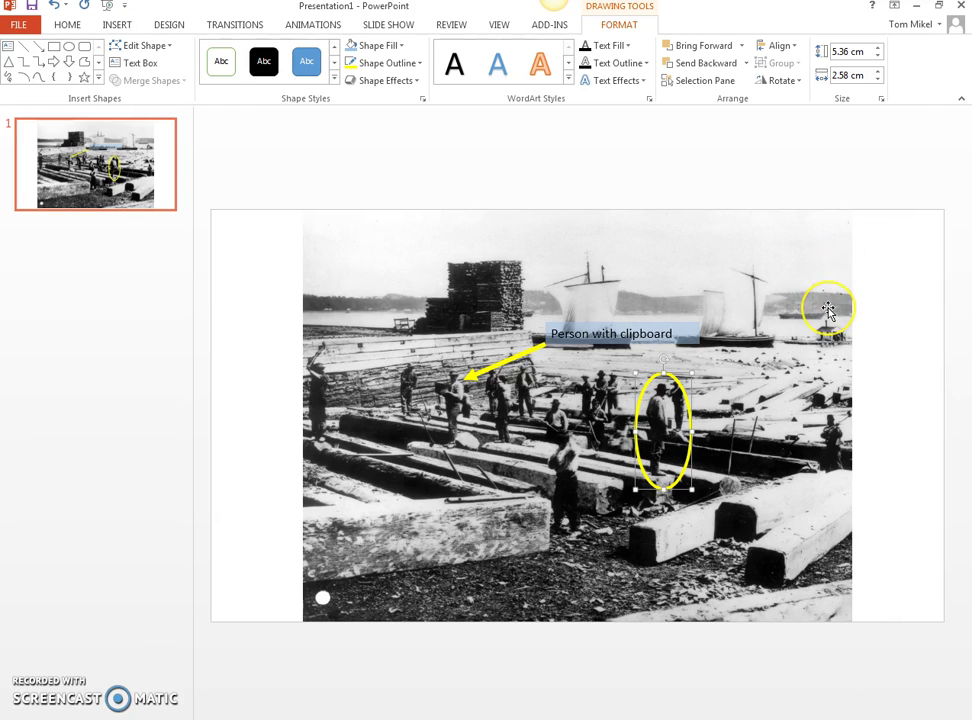
Copy the yellow arrow and paste a duplicate onto the slide.
{"action": "left_click", "coordinate": [497, 366]}
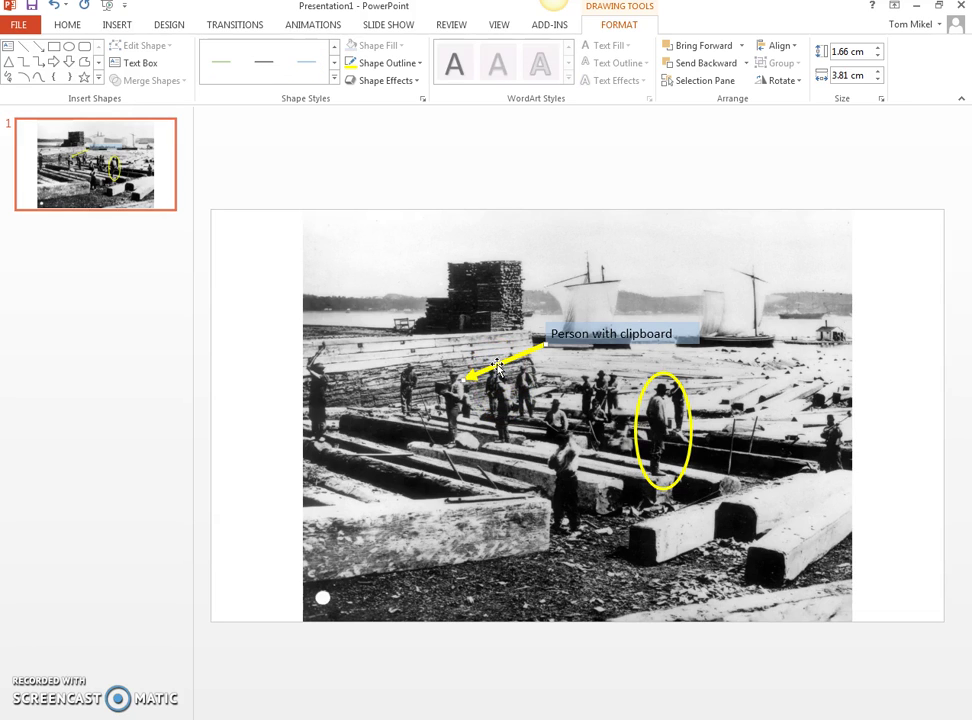
{"action": "right_click", "coordinate": [497, 366]}
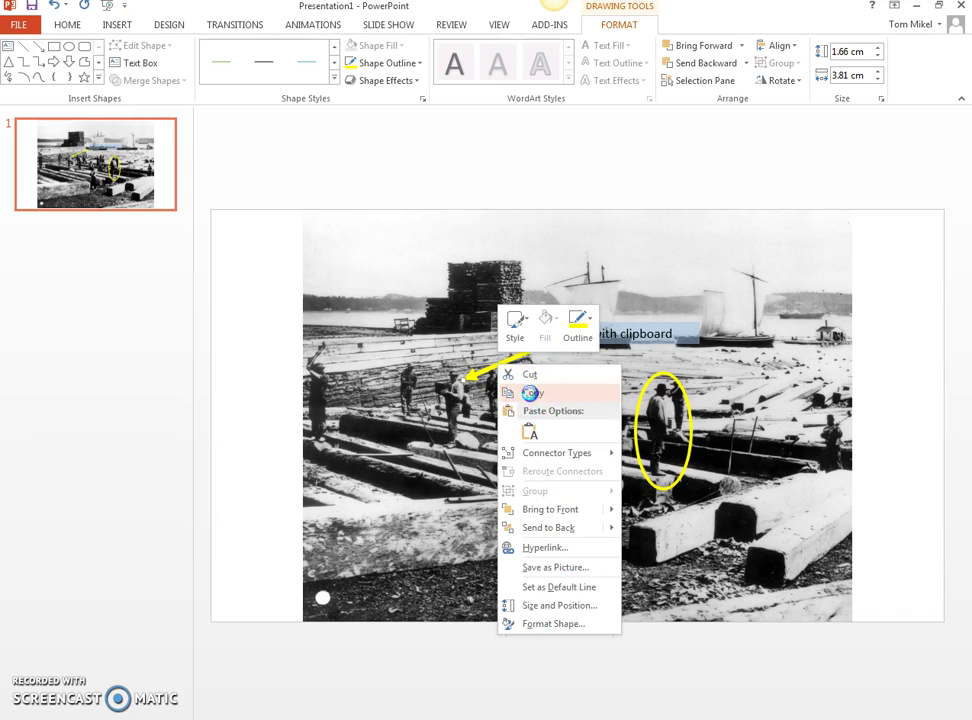
{"action": "left_click", "coordinate": [531, 394]}
{"action": "left_click_drag", "start_coordinate": [519, 373], "coordinate": [532, 398]}
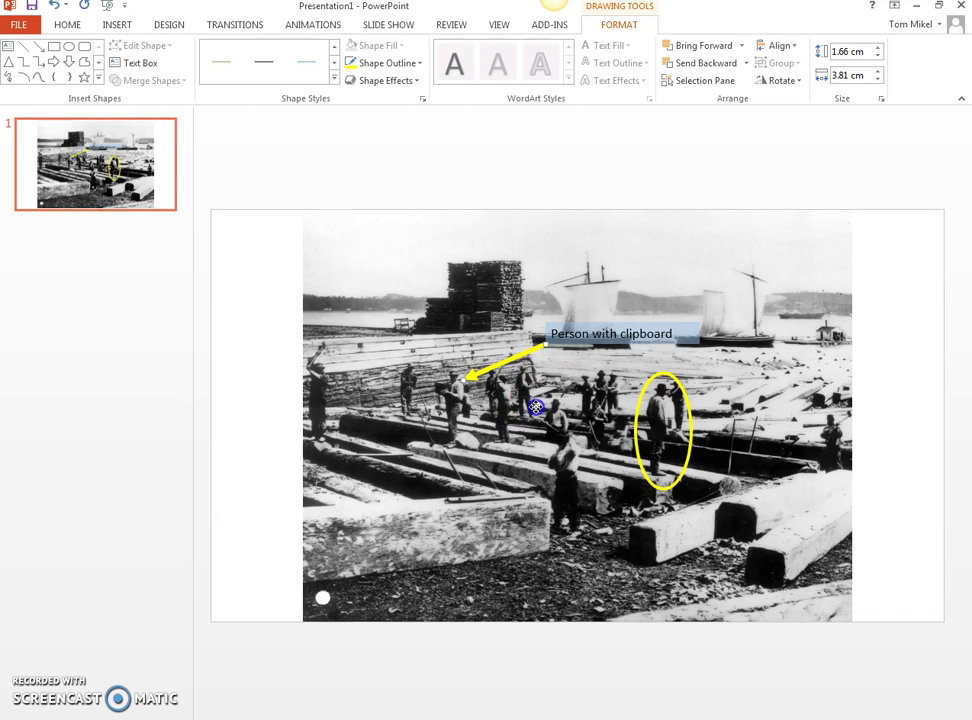
{"action": "key", "text": "Delete"}
{"action": "left_click", "coordinate": [536, 408]}
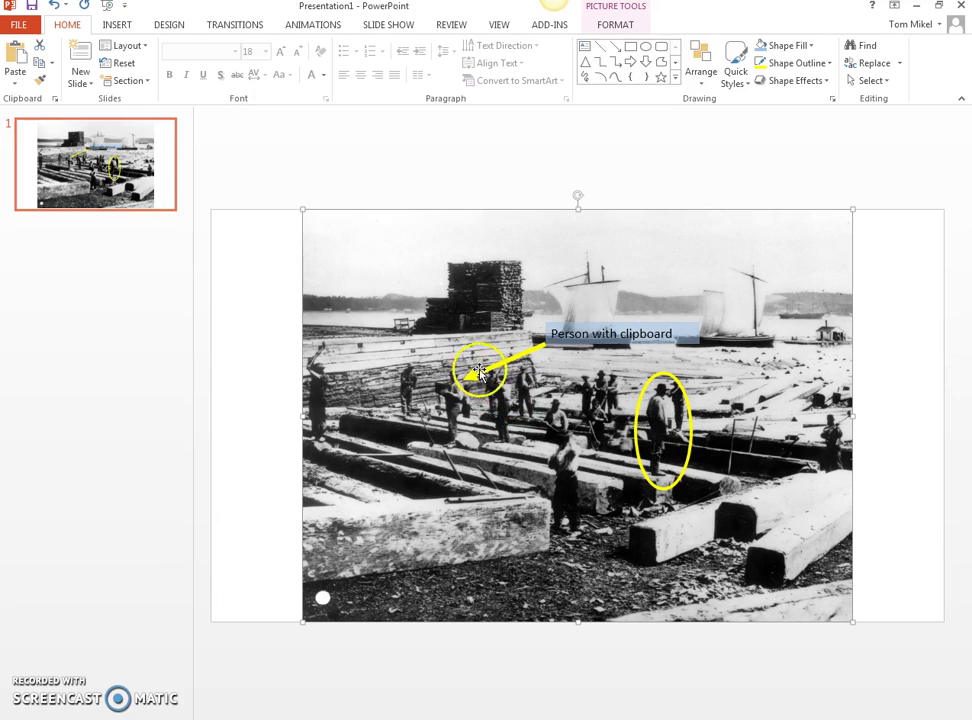
{"action": "left_click", "coordinate": [17, 54]}
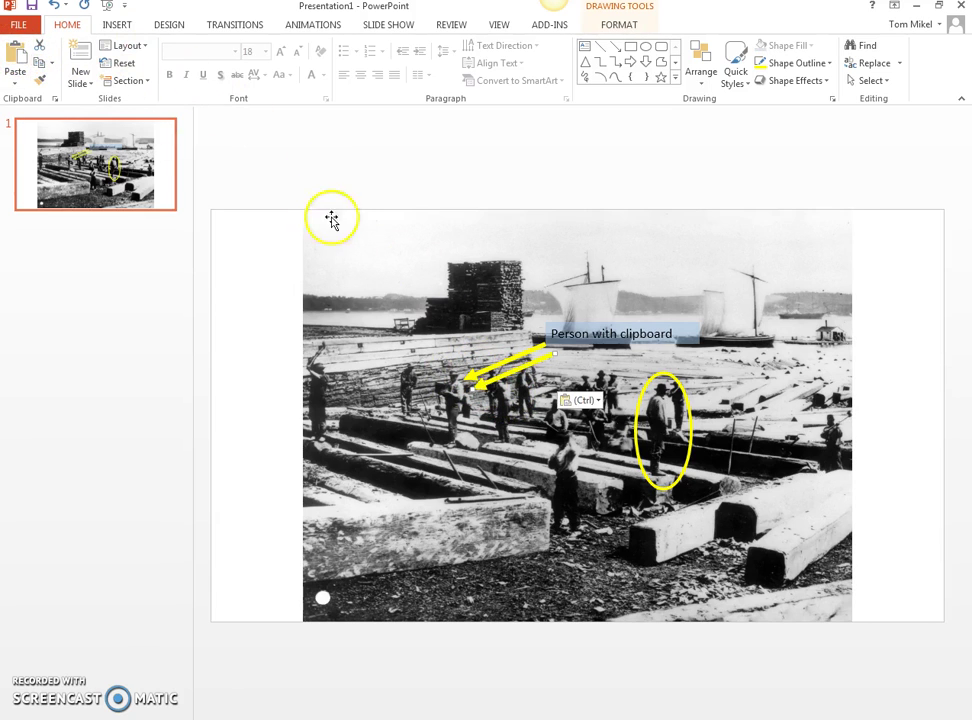
Move the duplicate arrow below-left of the ringed man and aim it up at him.
{"action": "left_click_drag", "start_coordinate": [512, 376], "coordinate": [640, 463]}
{"action": "left_click_drag", "start_coordinate": [619, 511], "coordinate": [641, 334]}
{"action": "key", "text": "ctrl+v"}
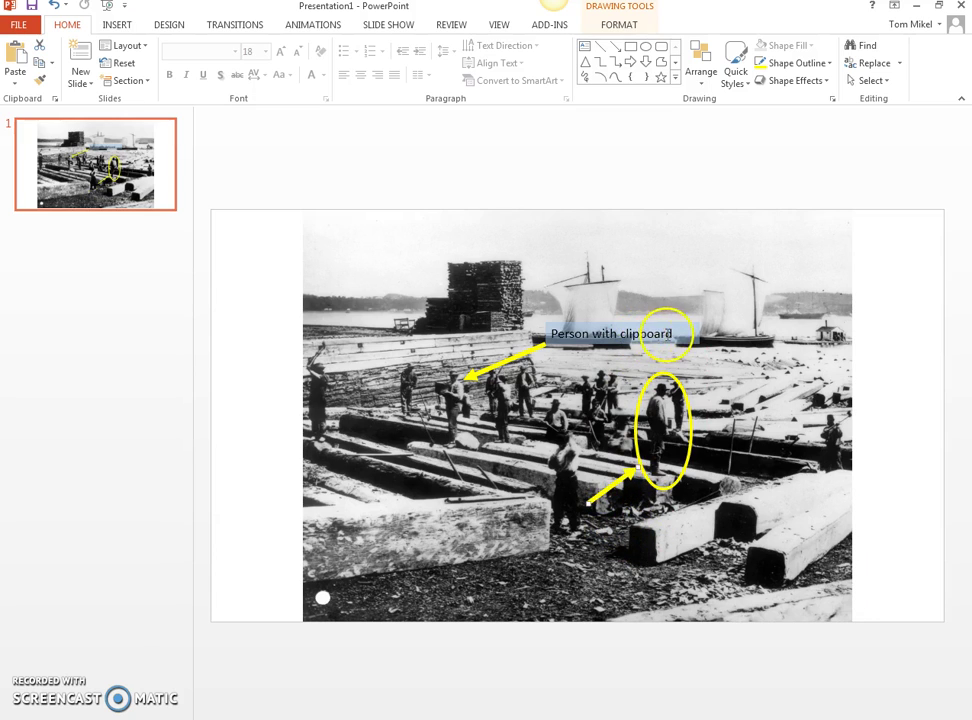
{"action": "key", "text": "Delete"}
{"action": "left_click", "coordinate": [676, 334]}
{"action": "right_click", "coordinate": [676, 338]}
Duplicate the 'Person with clipboard' label and place the copy at the lower arrow's tail.
{"action": "left_click", "coordinate": [607, 322]}
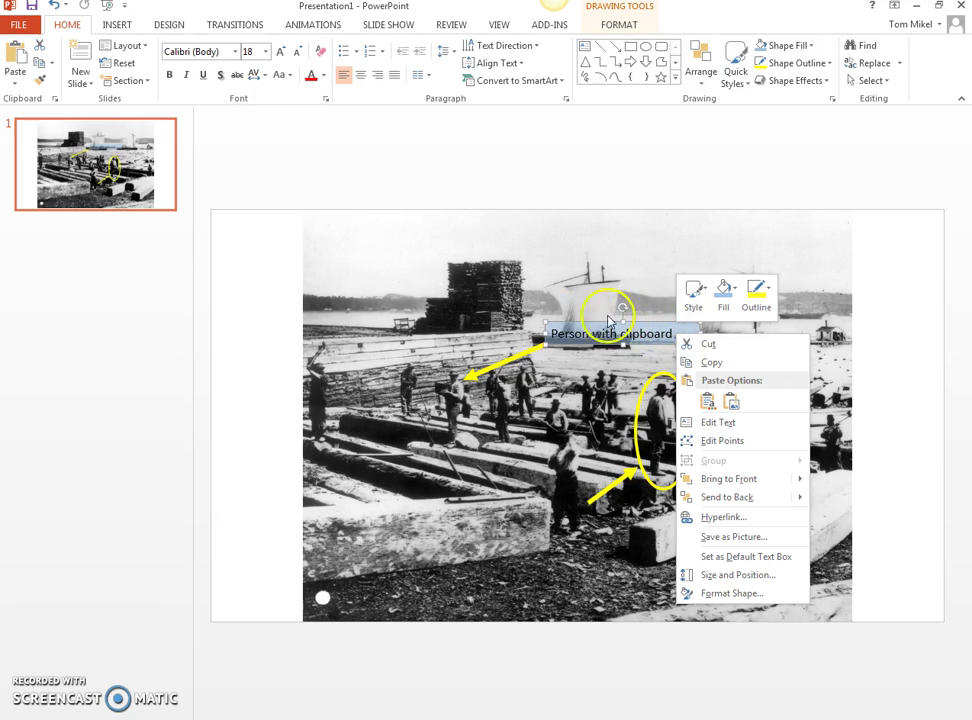
{"action": "left_click", "coordinate": [712, 362]}
{"action": "left_click", "coordinate": [553, 412]}
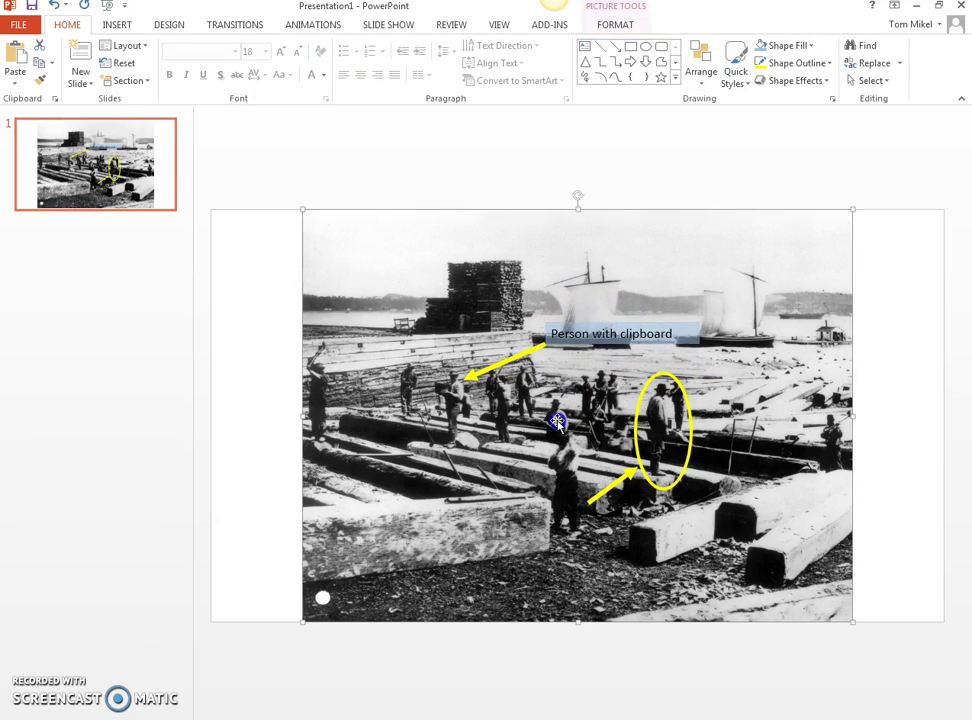
{"action": "left_click", "coordinate": [17, 57]}
{"action": "left_click_drag", "start_coordinate": [608, 355], "coordinate": [498, 528]}
Replace the copied label's text with 'Loitering'.
{"action": "left_click", "coordinate": [567, 514]}
{"action": "left_click_drag", "start_coordinate": [570, 514], "coordinate": [450, 510]}
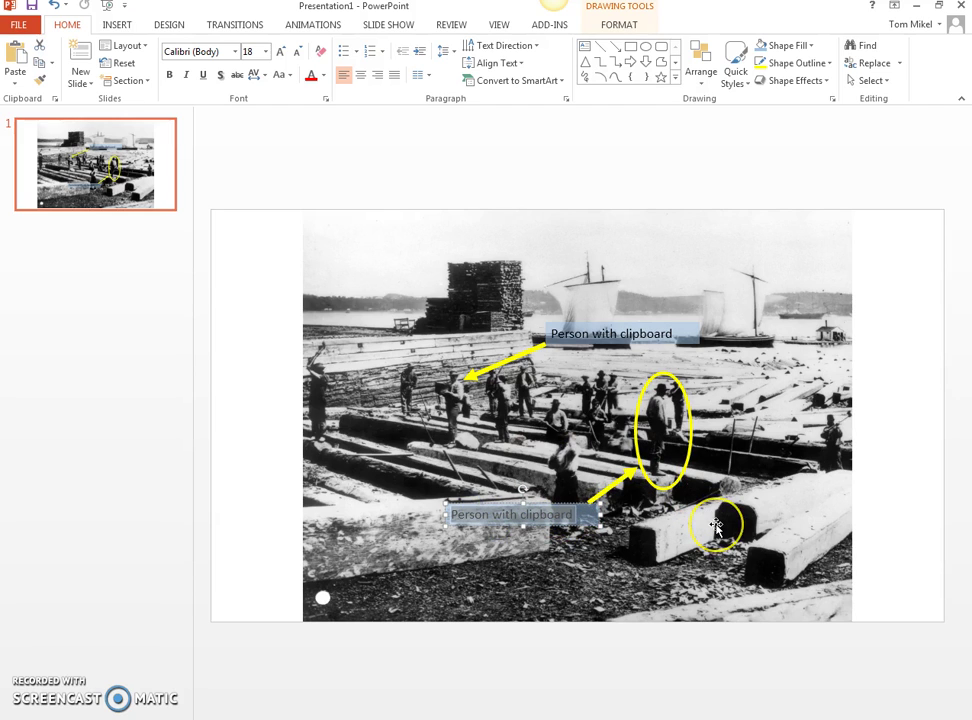
{"action": "type", "text": "Loitering"}
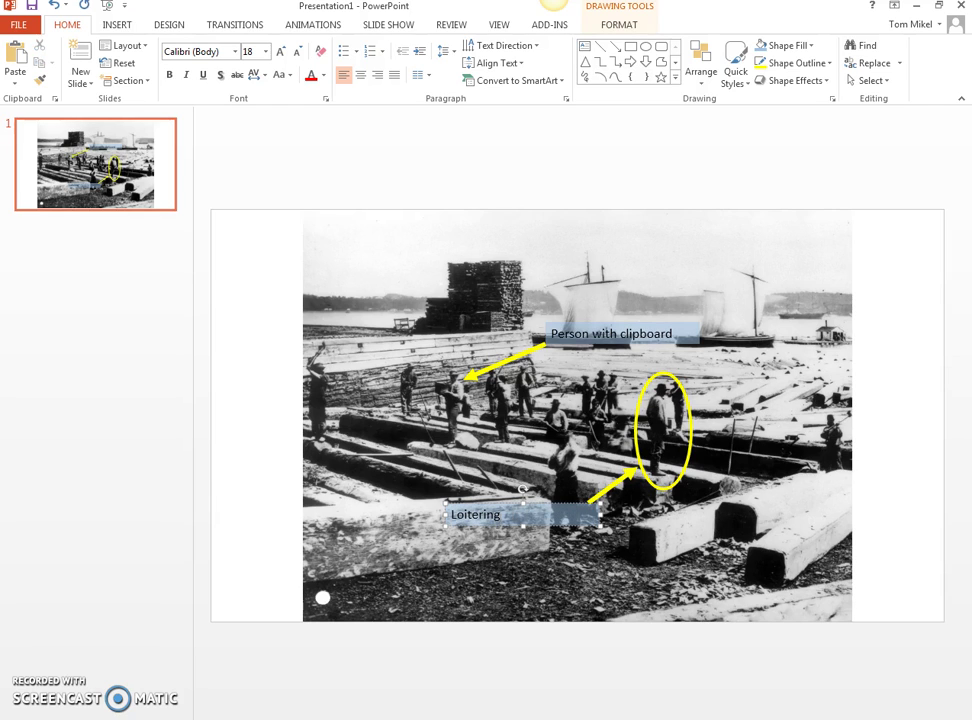
{"action": "left_click", "coordinate": [678, 592]}
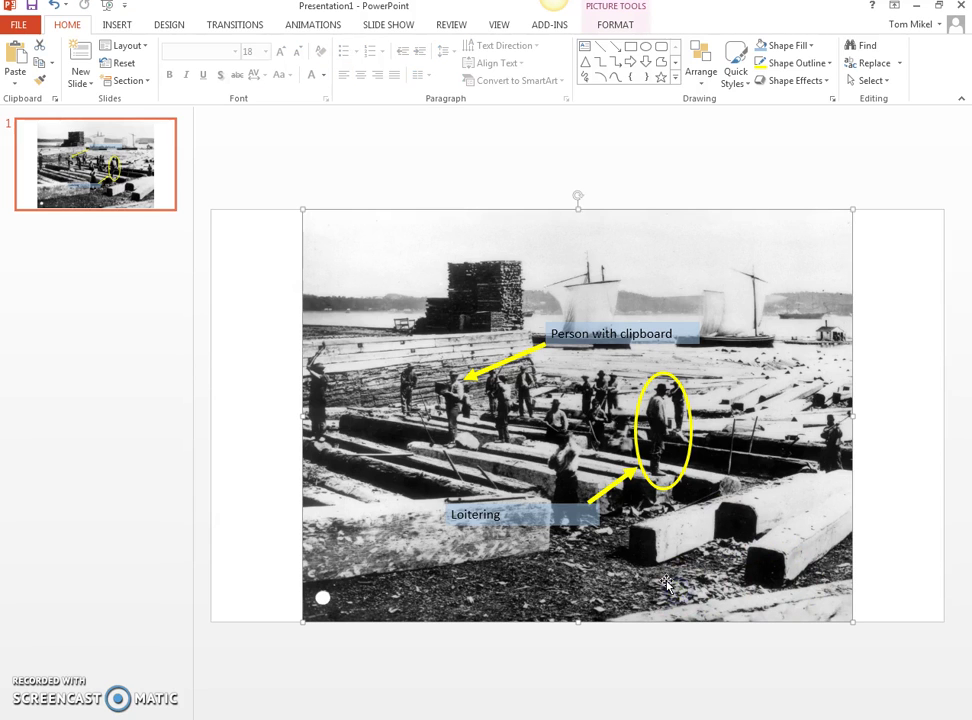